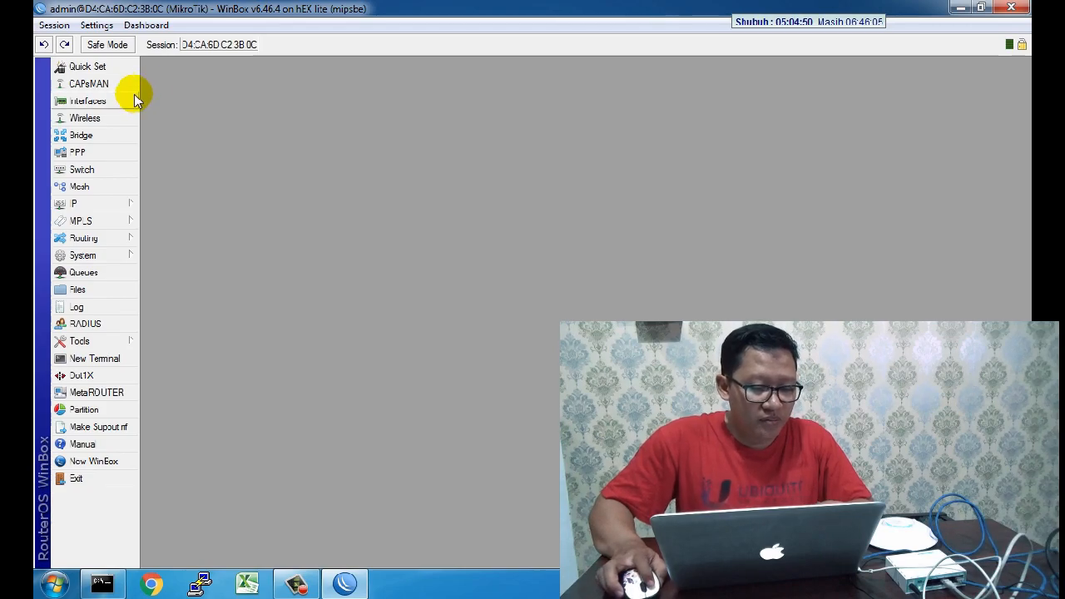
# Step: Create a new bridge named bridge1-LAN and show its still-empty ports list
pyautogui.click(103, 140)
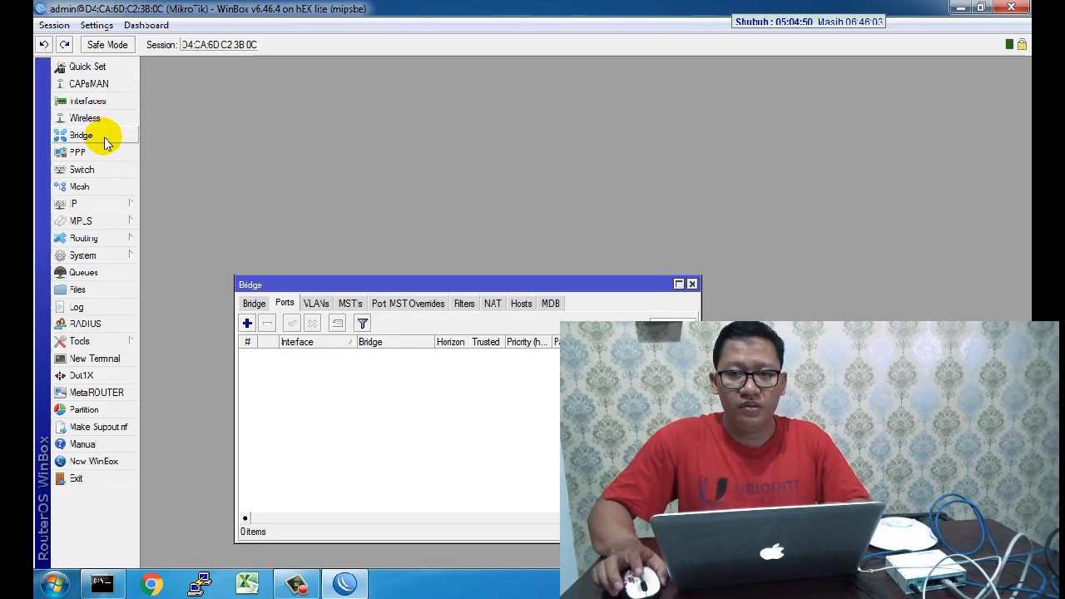
pyautogui.click(254, 304)
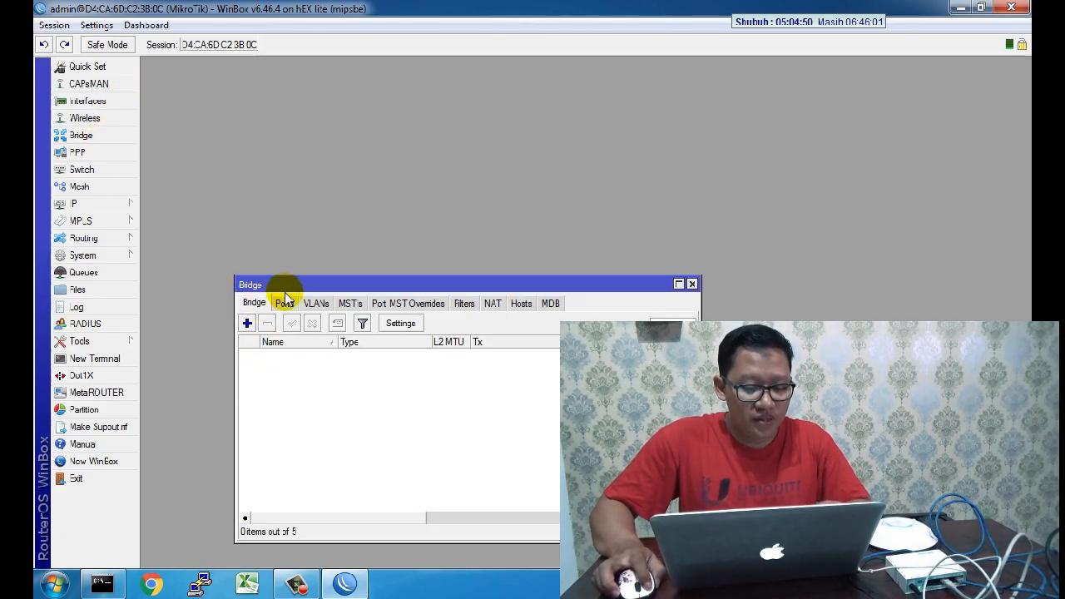
pyautogui.moveTo(280, 285); pyautogui.dragTo(278, 159)
pyautogui.click(240, 199)
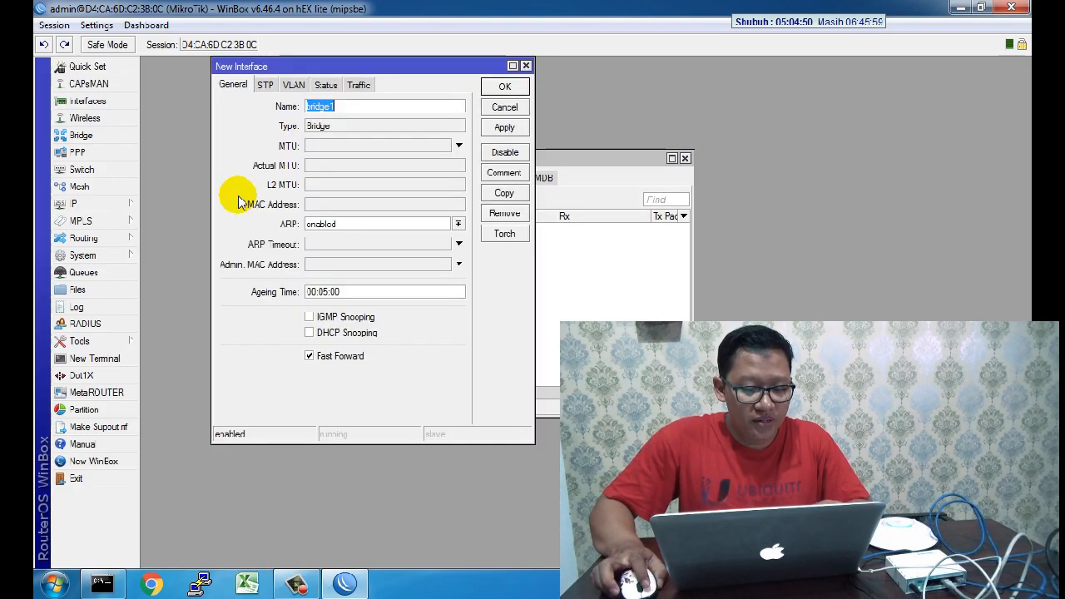
pyautogui.click(353, 111)
pyautogui.write('-LAN')
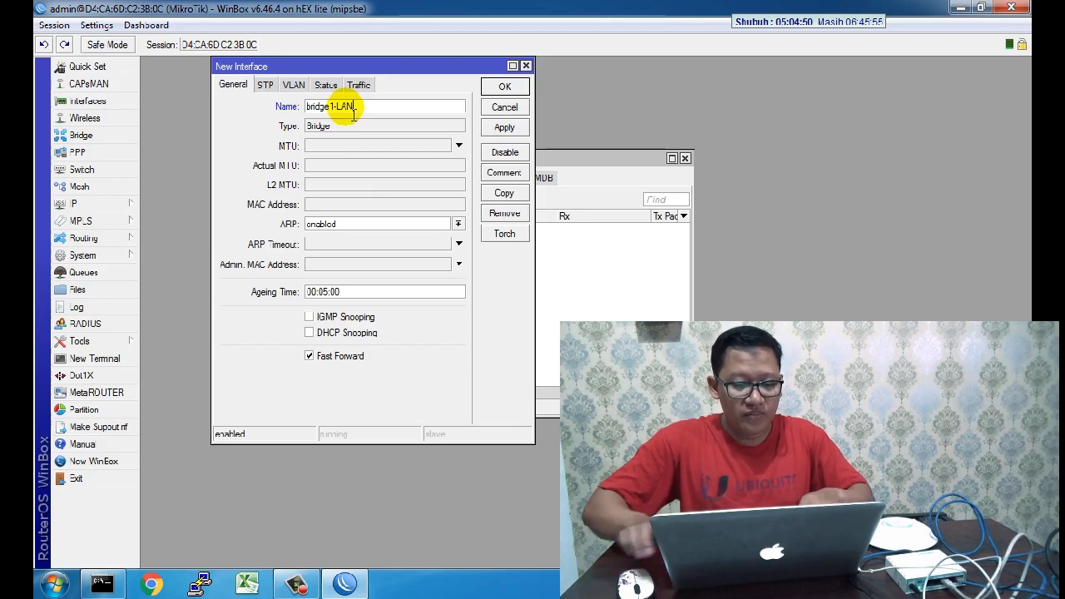
pyautogui.click(505, 90)
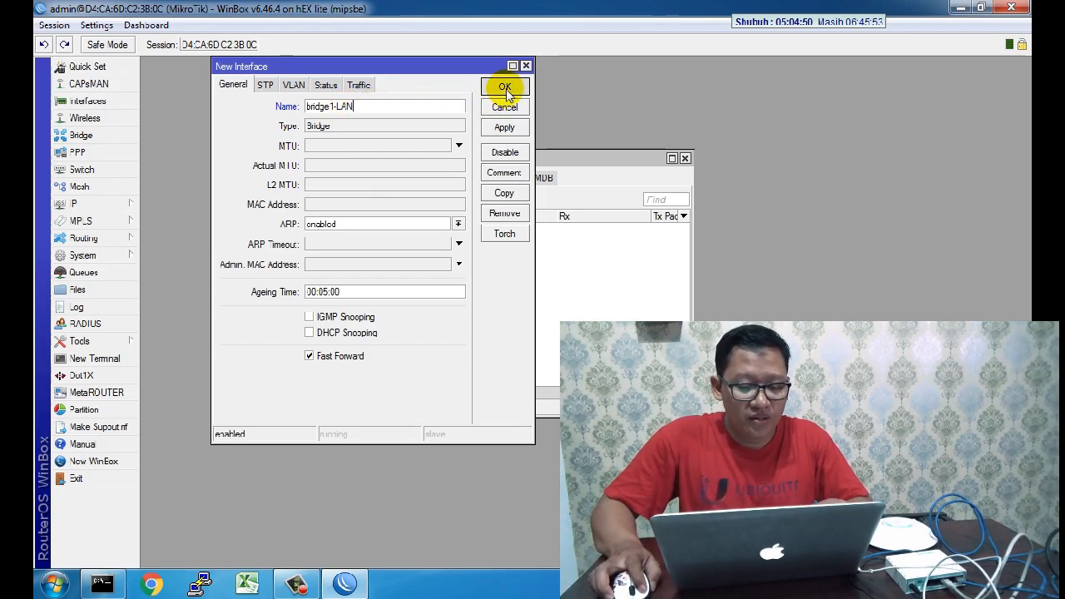
pyautogui.click(280, 179)
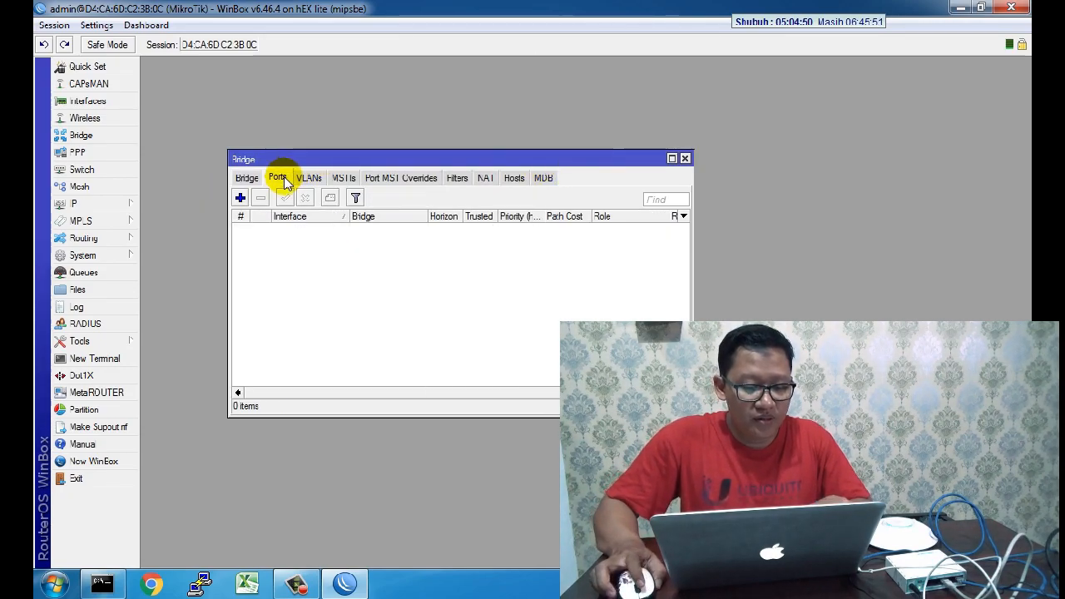
# Step: Add 'all' interfaces as a port of bridge1-LAN, reconnect after the session drops, and close Bridge
pyautogui.click(239, 198)
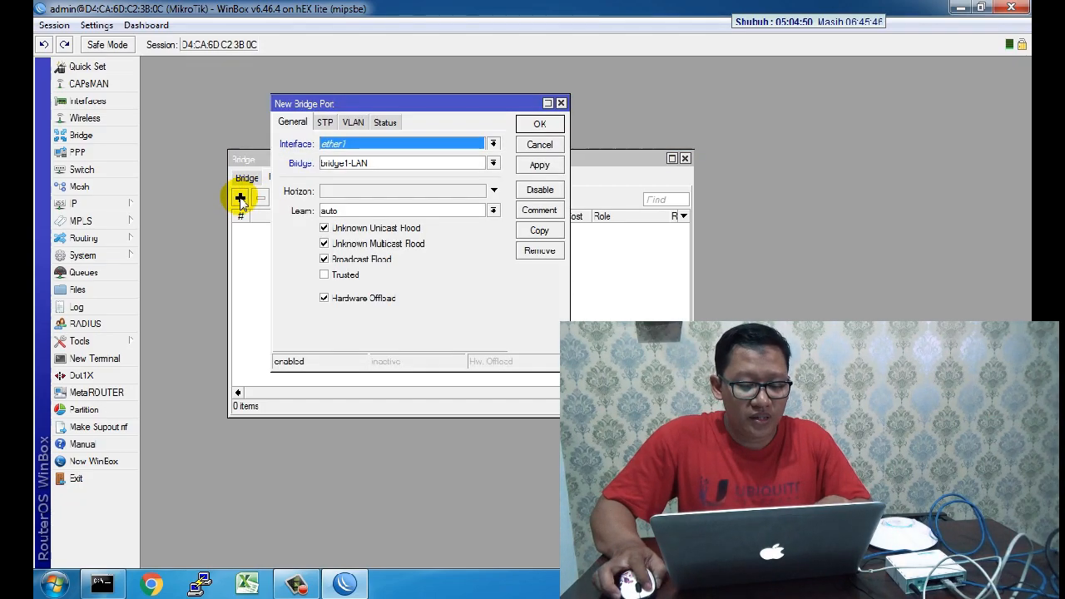
pyautogui.click(415, 147)
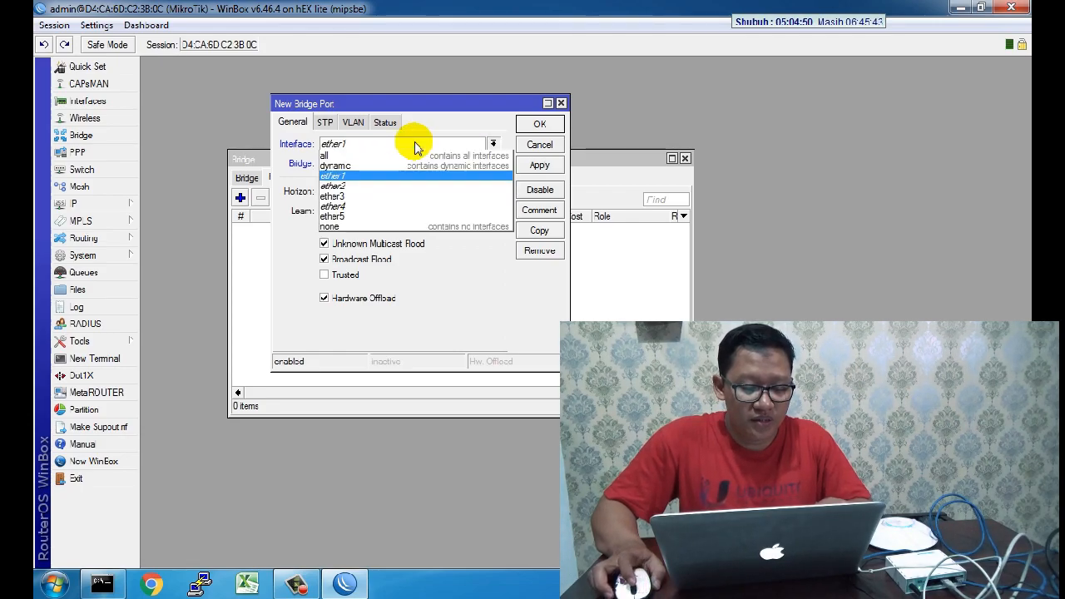
pyautogui.click(341, 157)
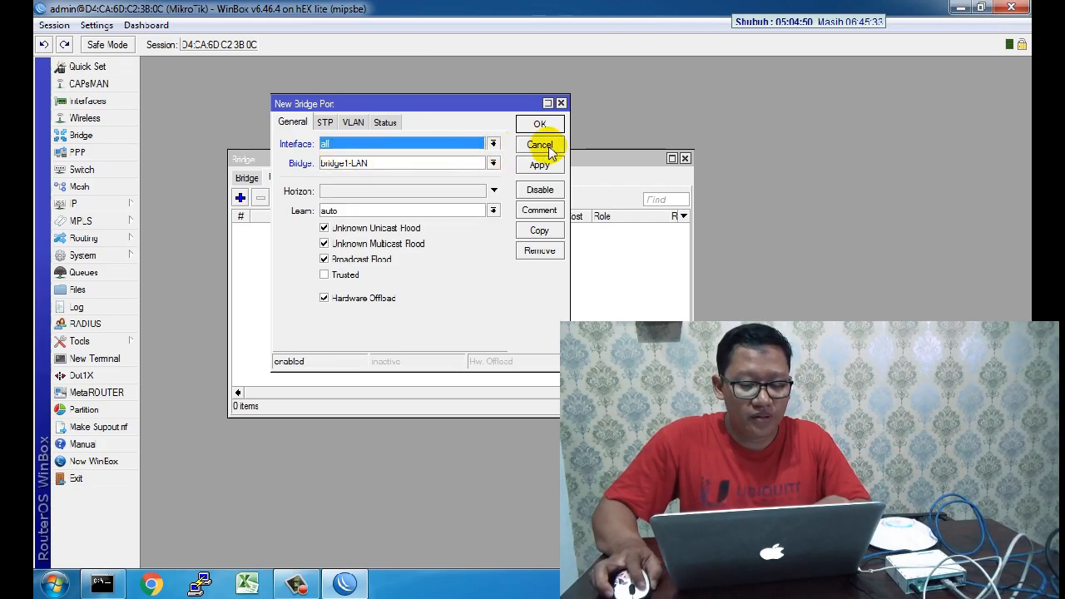
pyautogui.click(541, 165)
pyautogui.click(545, 125)
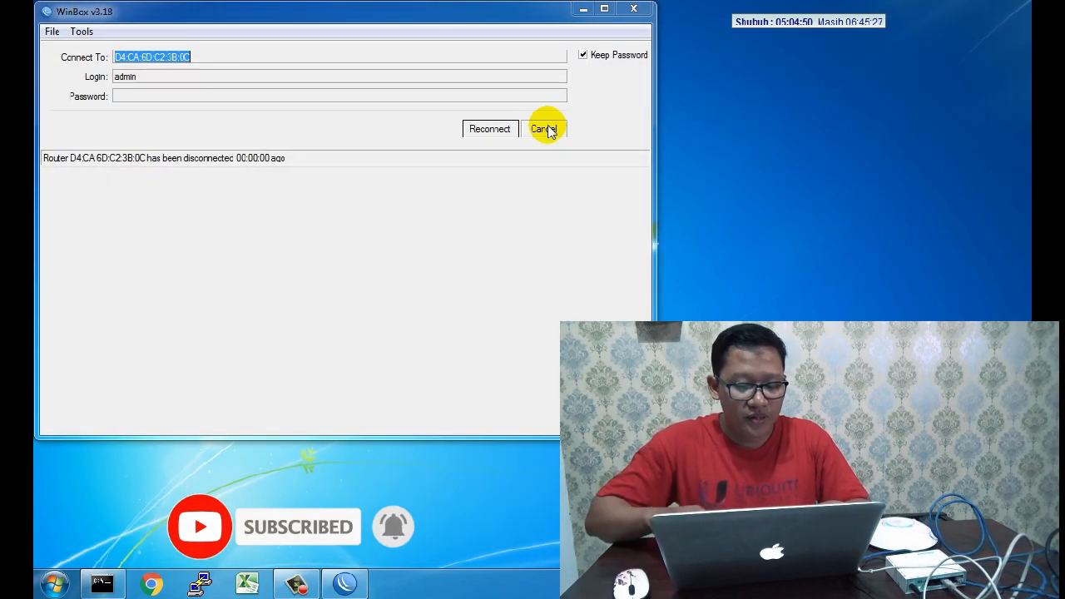
pyautogui.click(484, 126)
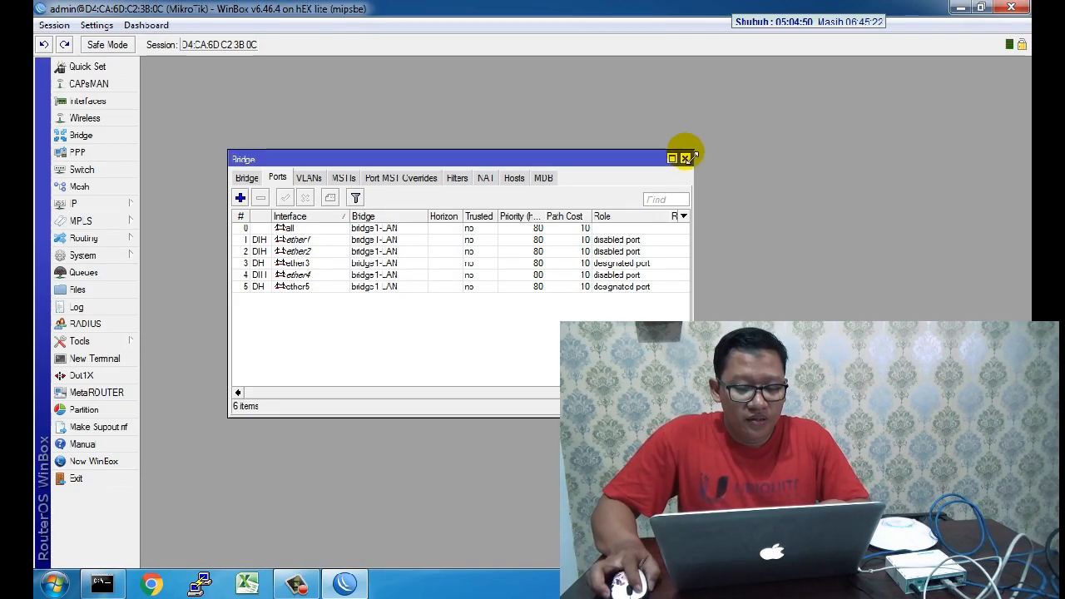
pyautogui.click(684, 158)
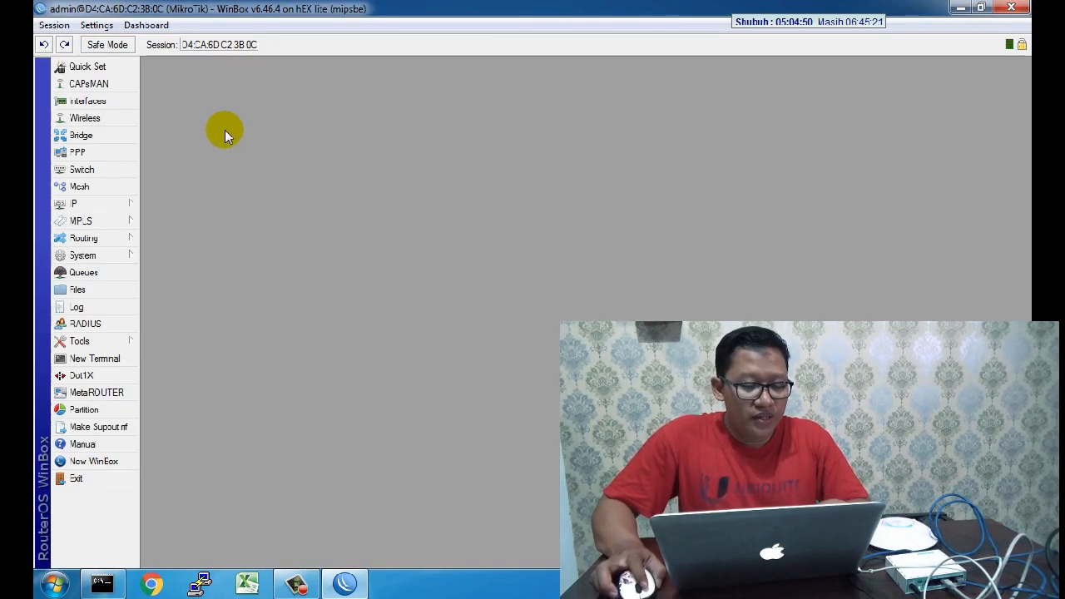
# Step: Add IP address 192.168.0.254/24 on interface bridge1-LAN
pyautogui.click(124, 204)
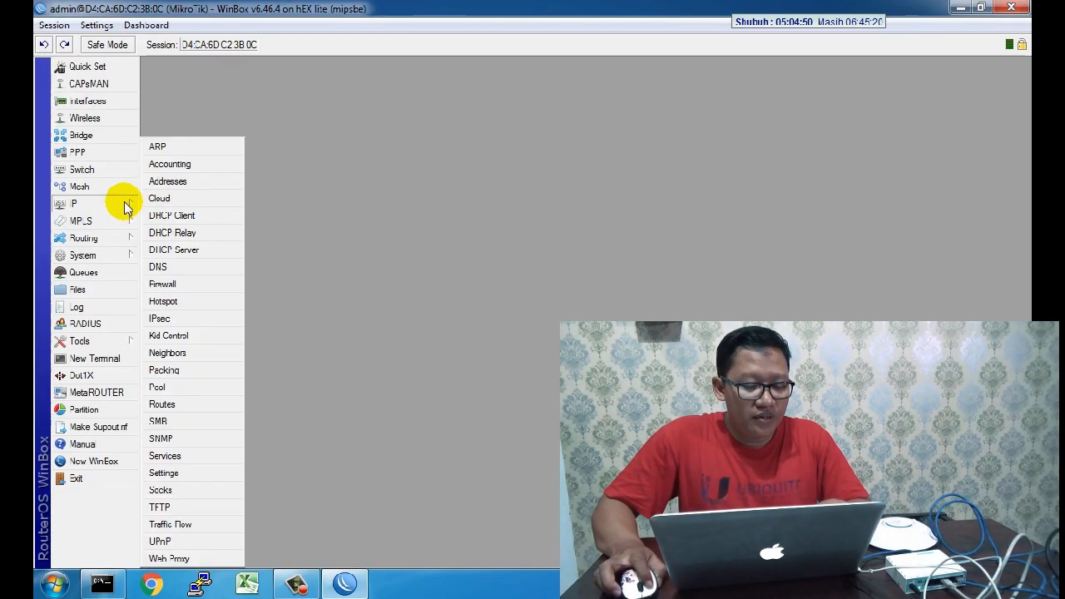
pyautogui.click(202, 182)
pyautogui.moveTo(327, 330); pyautogui.dragTo(317, 161)
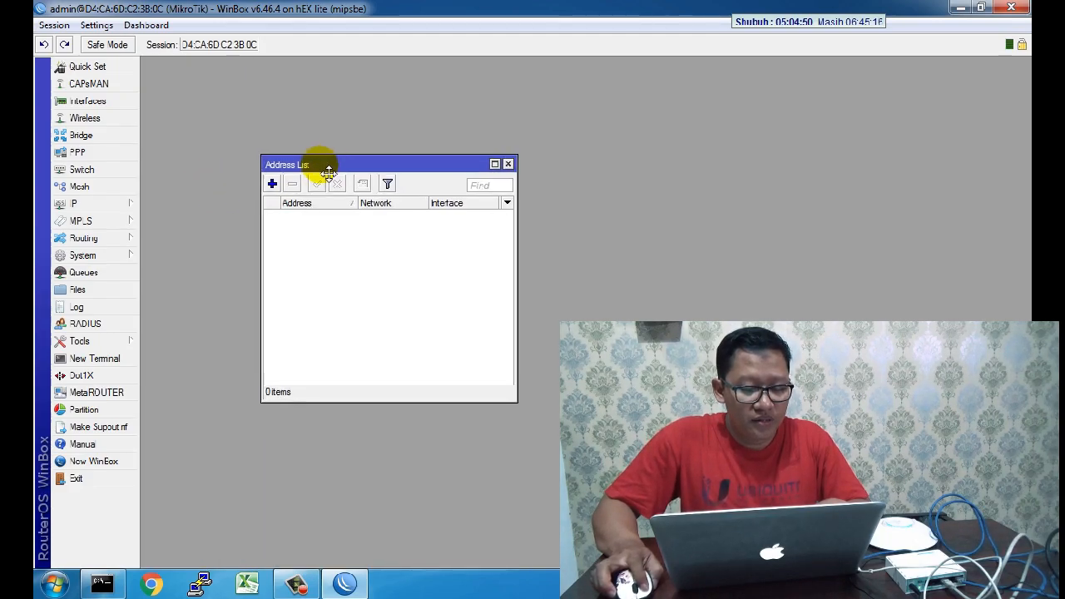
pyautogui.click(271, 181)
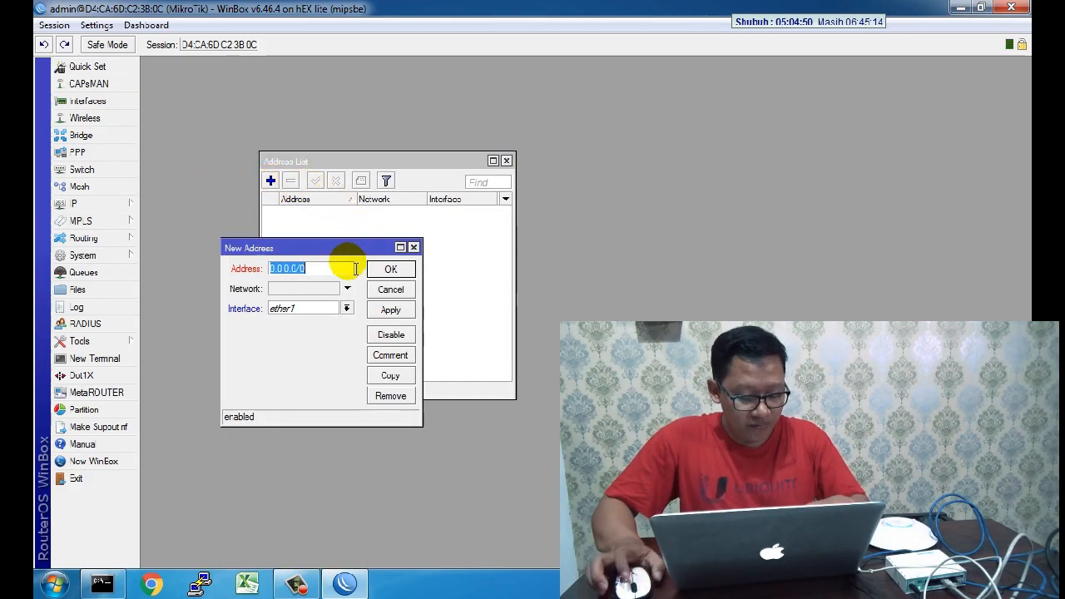
pyautogui.write('192')
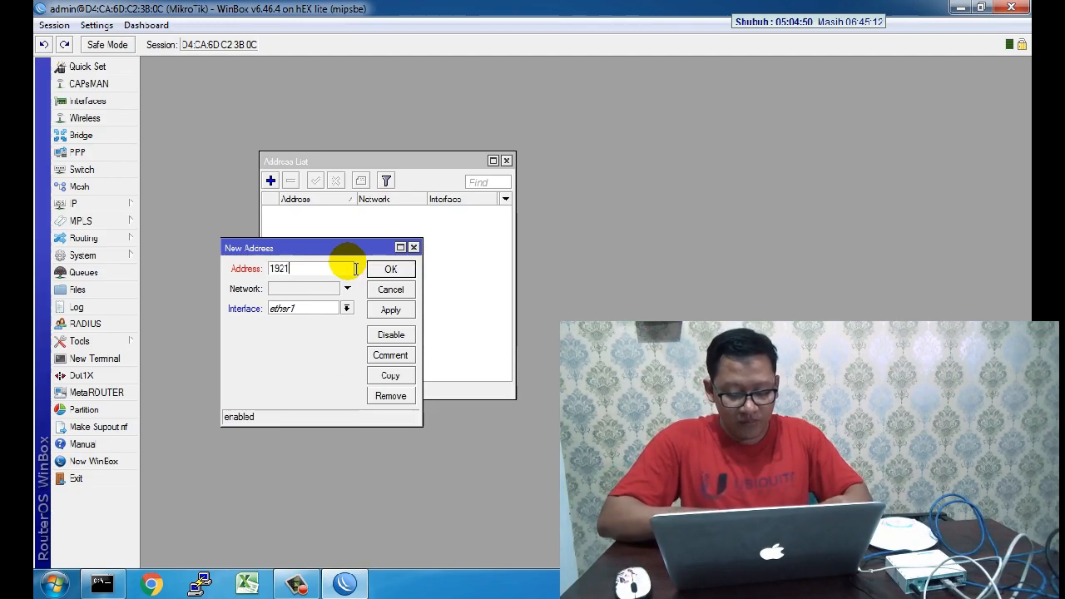
pyautogui.write('.168.')
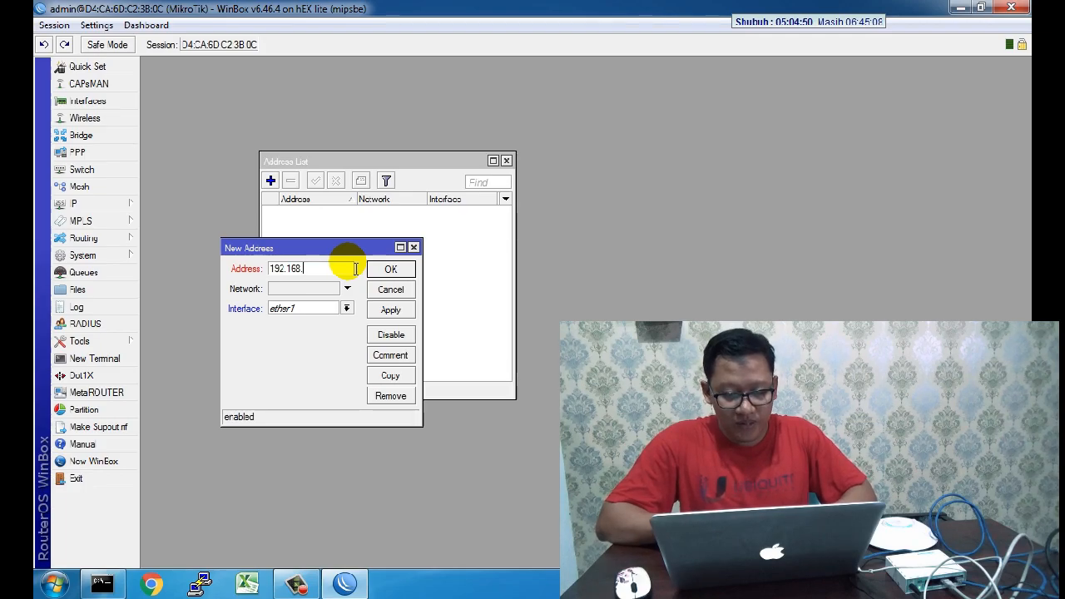
pyautogui.write('0.')
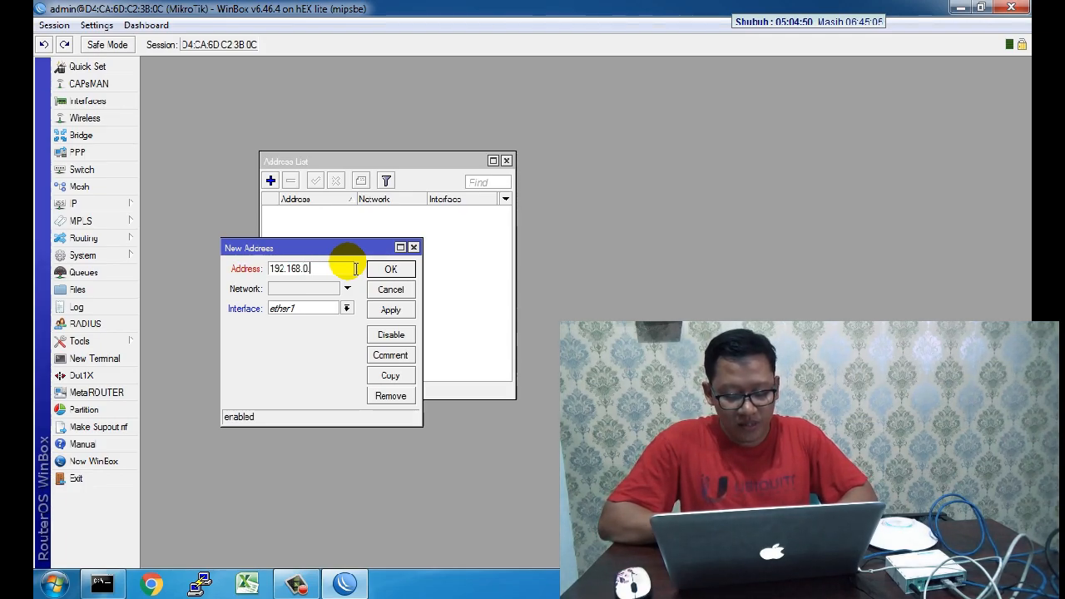
pyautogui.write('2')
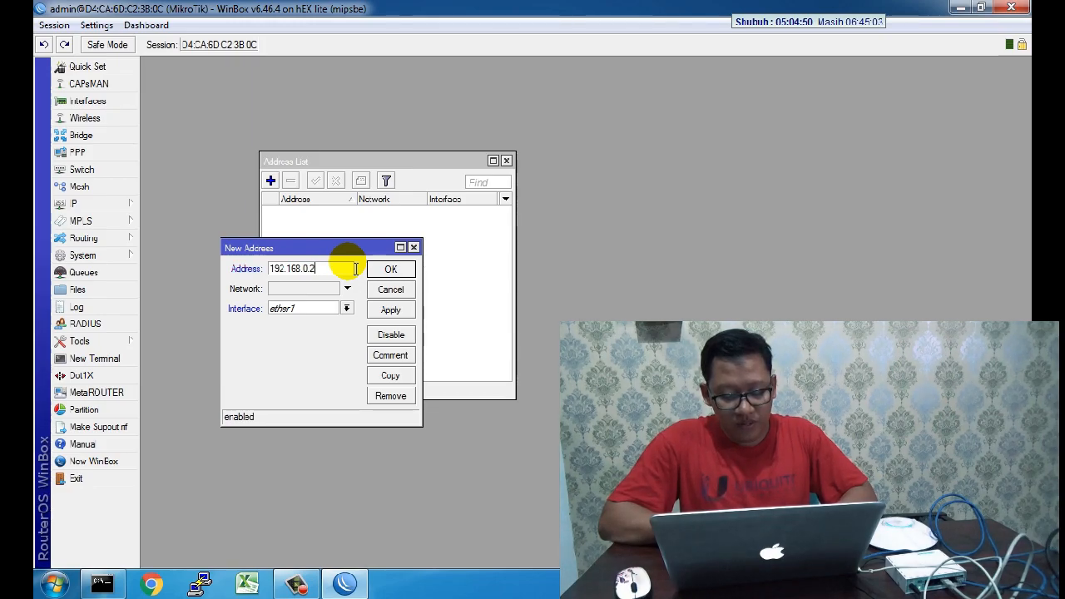
pyautogui.write('54/24')
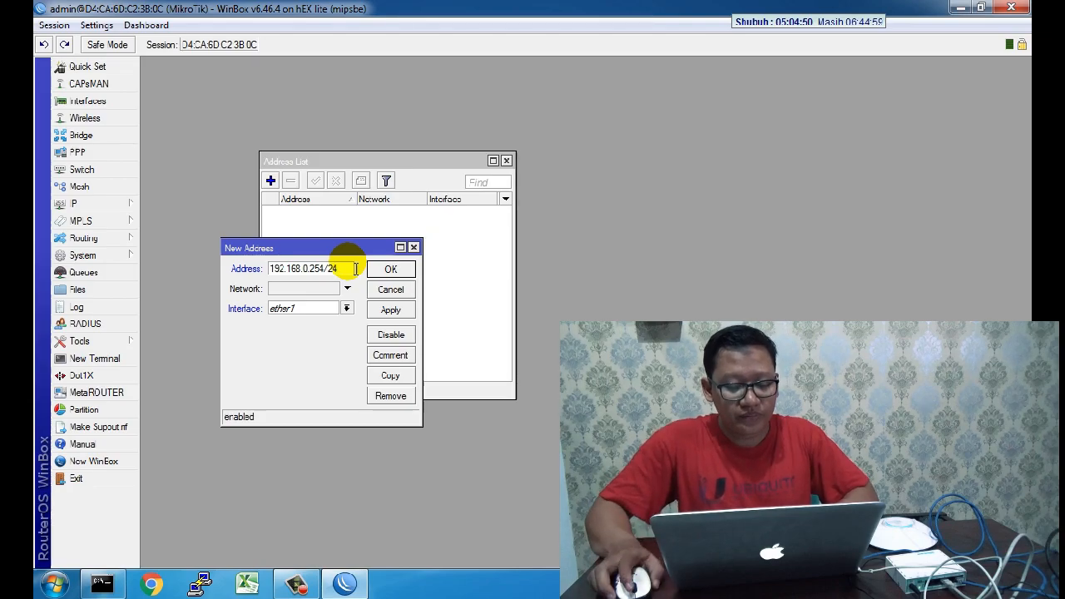
pyautogui.click(317, 309)
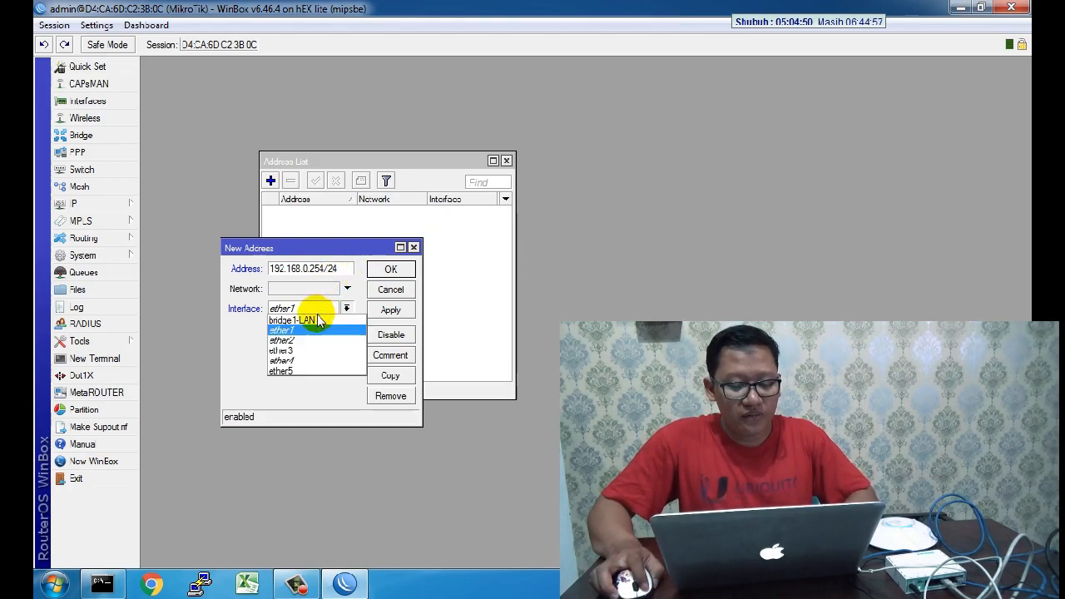
pyautogui.click(314, 320)
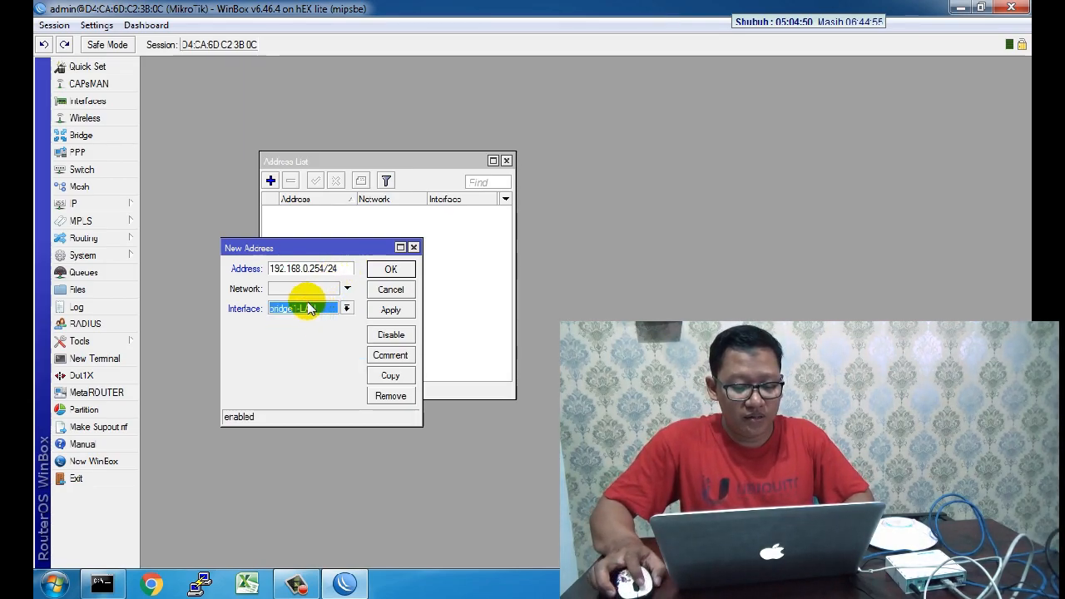
pyautogui.click(387, 313)
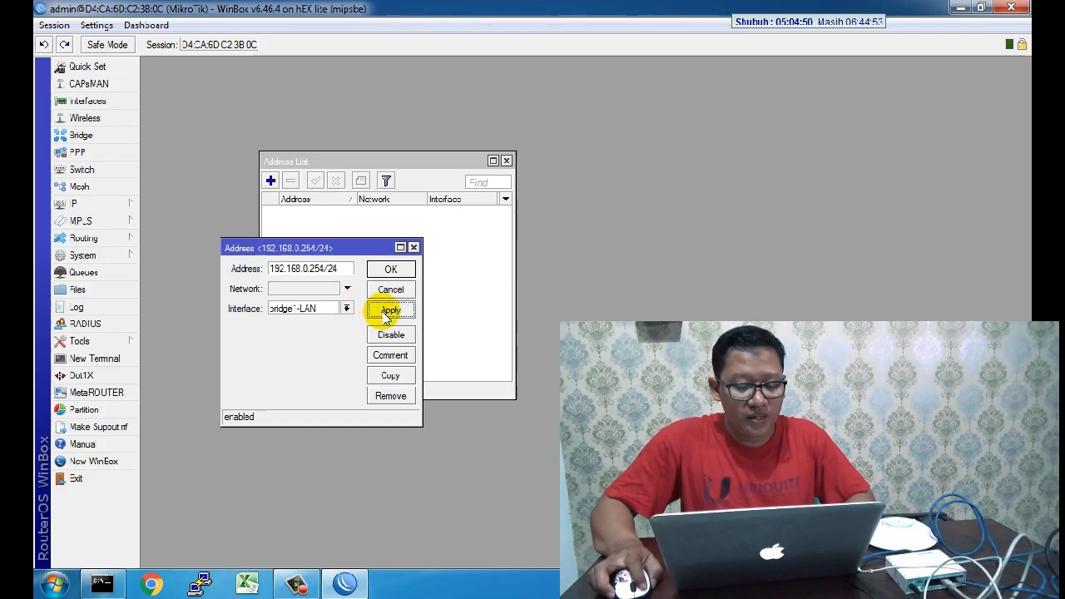
pyautogui.click(390, 269)
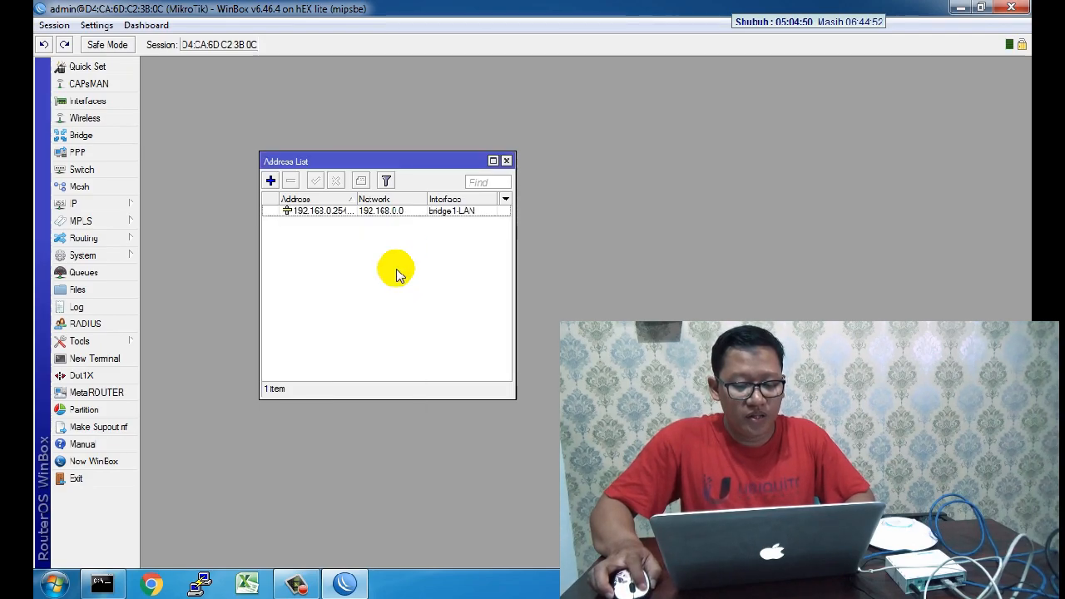
pyautogui.click(507, 162)
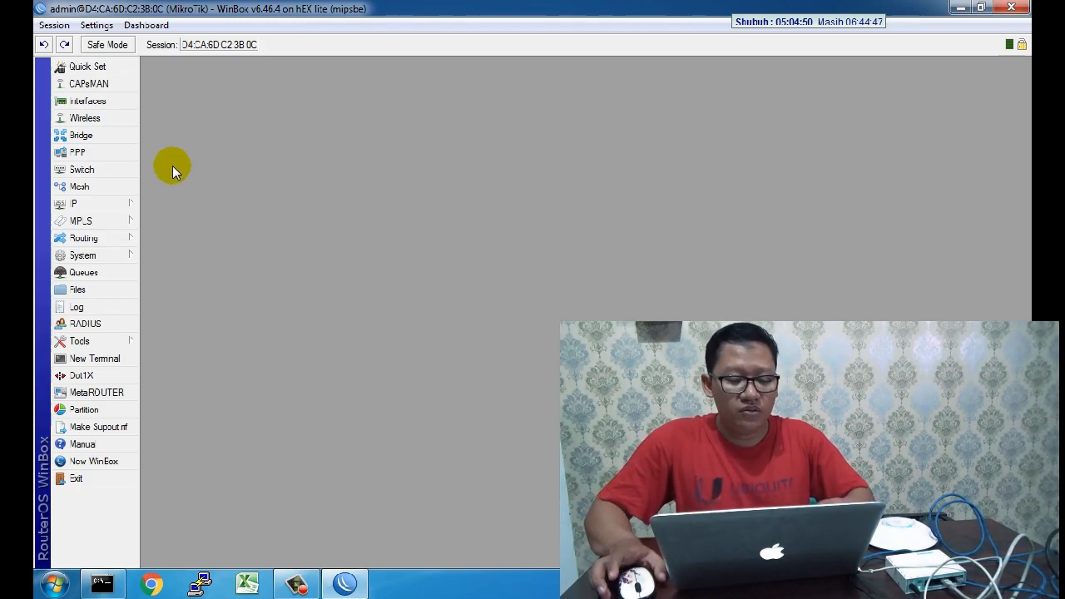
pyautogui.click(111, 205)
# Step: Start DHCP Setup on bridge1-LAN, accepting address space 192.168.0.0/24 and gateway 192.168.0.254
pyautogui.click(200, 249)
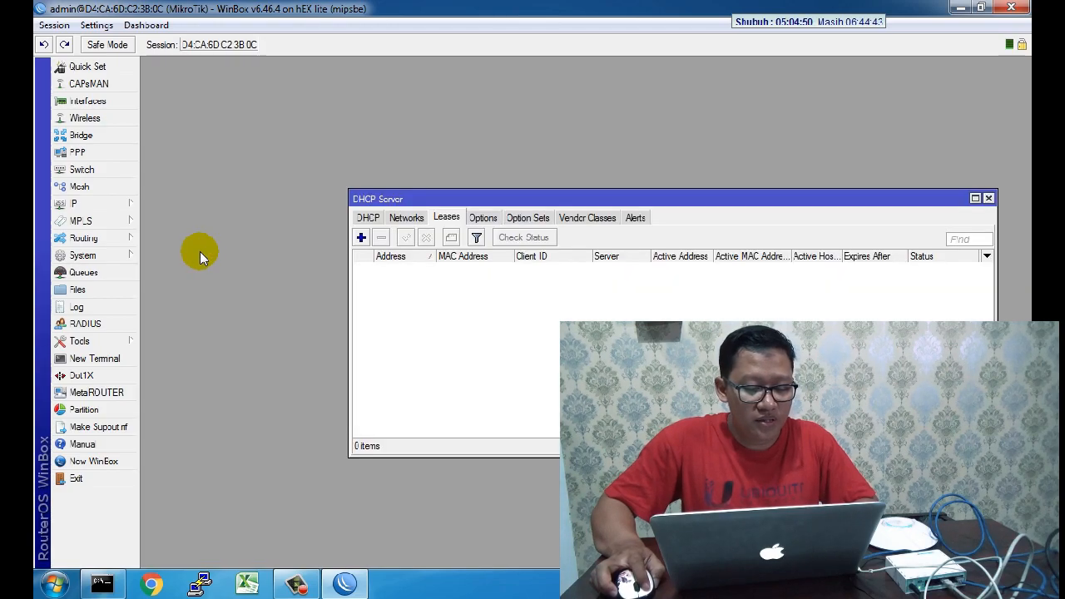
pyautogui.click(367, 219)
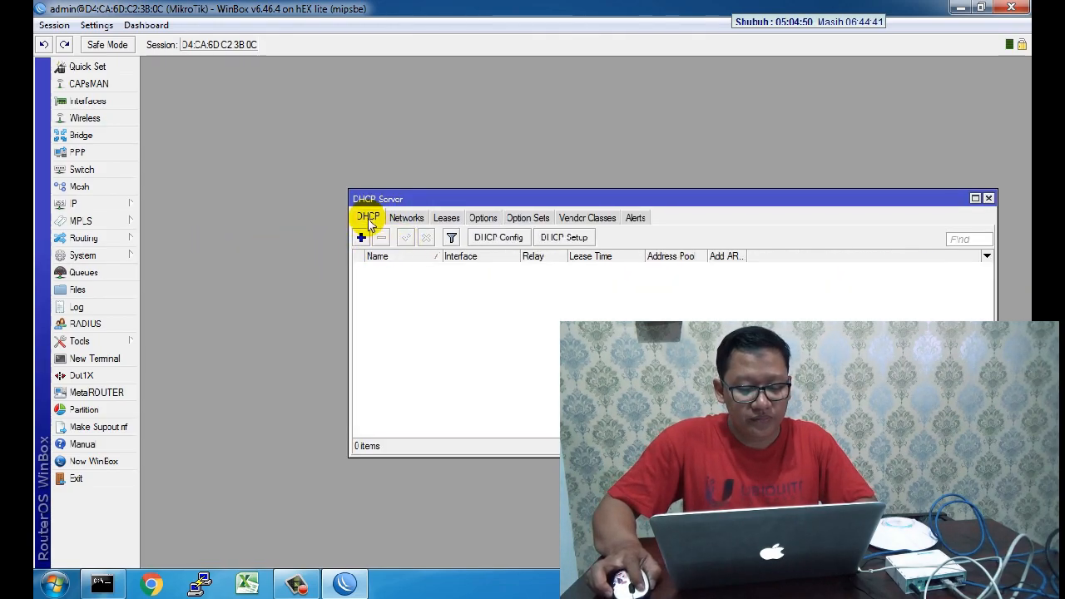
pyautogui.click(550, 238)
pyautogui.click(463, 314)
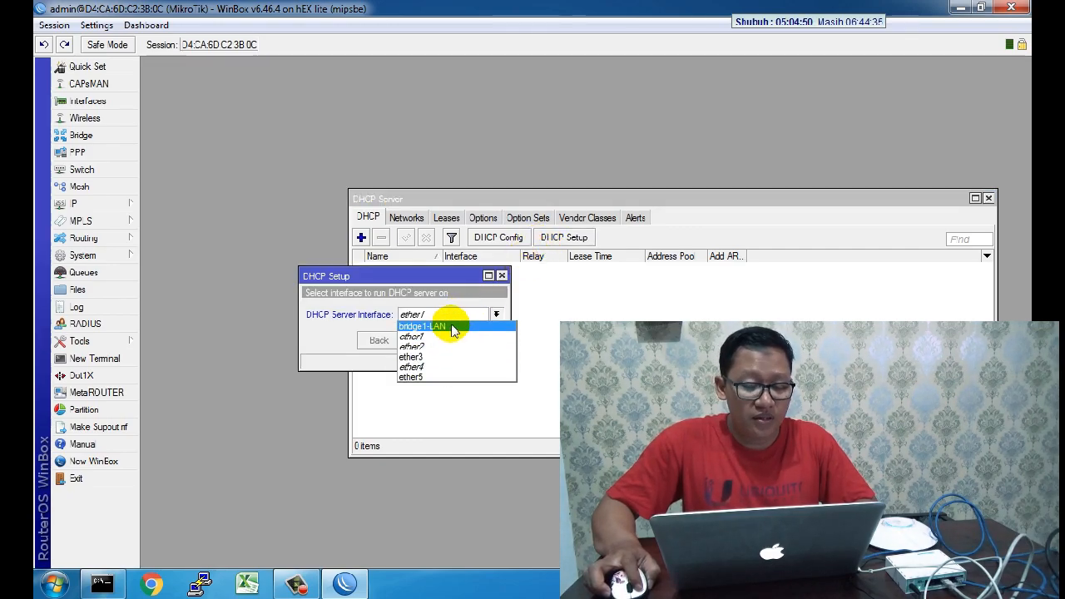
pyautogui.click(453, 327)
pyautogui.click(425, 340)
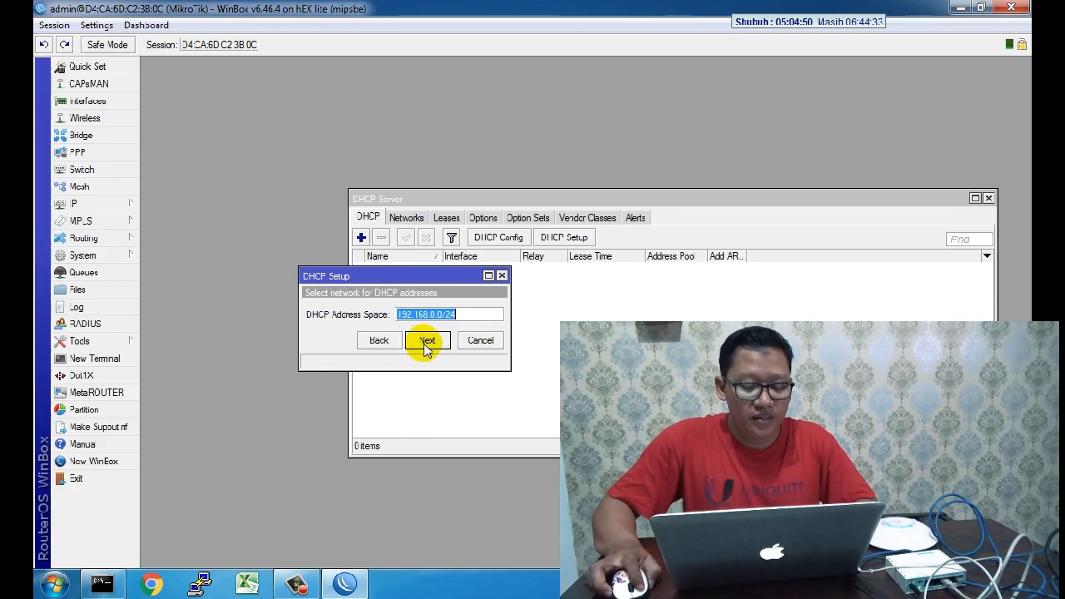
pyautogui.click(426, 340)
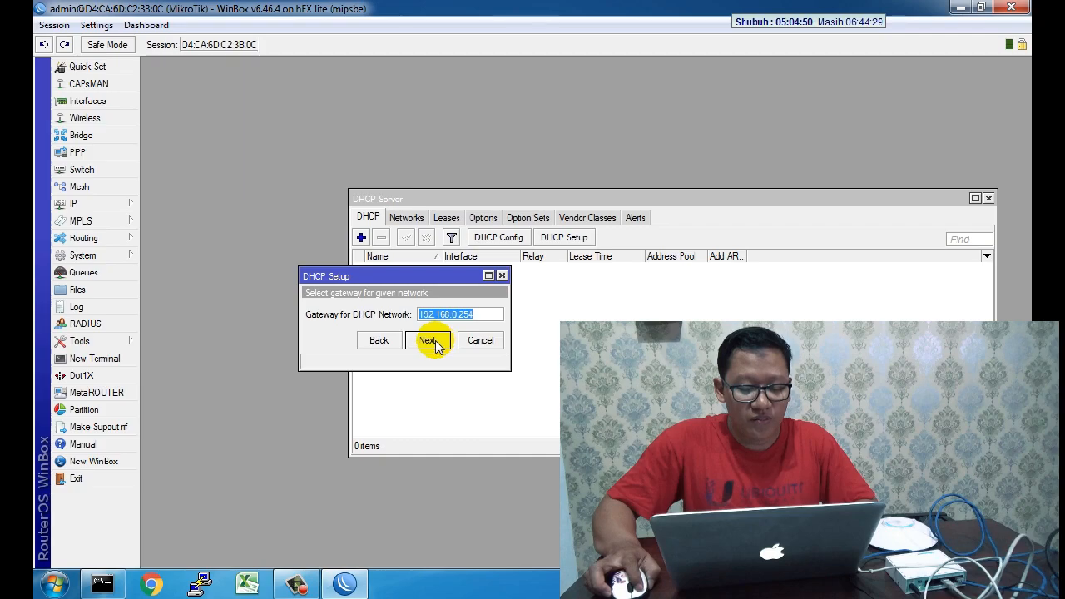
pyautogui.click(428, 341)
# Step: End the pool at 192.168.0.100, skip DNS servers, and keep the 10-minute lease
pyautogui.click(486, 315)
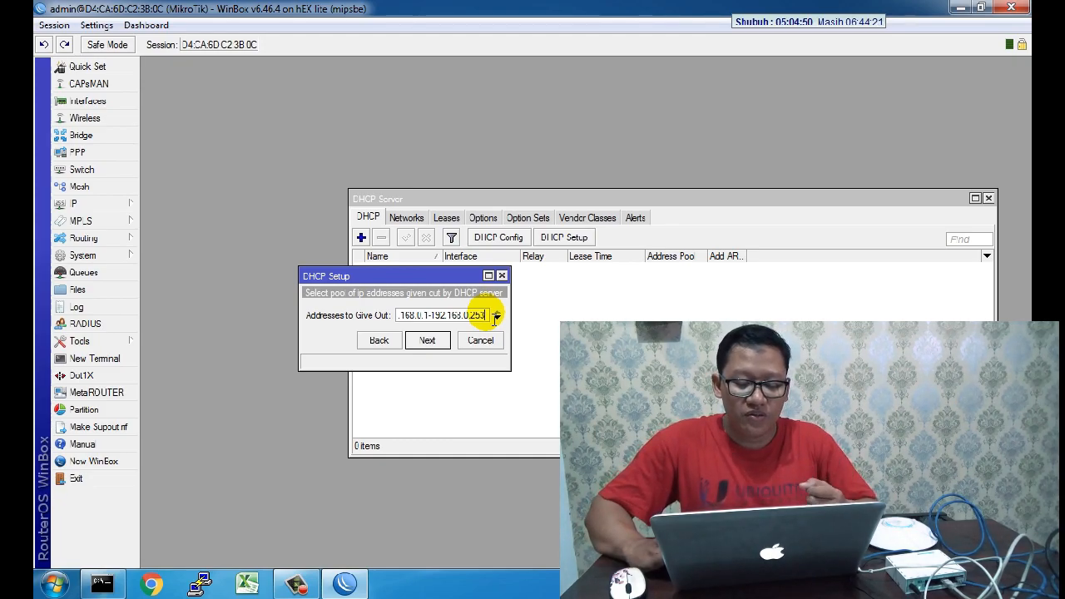
pyautogui.press('BackSpace')
pyautogui.press('BackSpace')
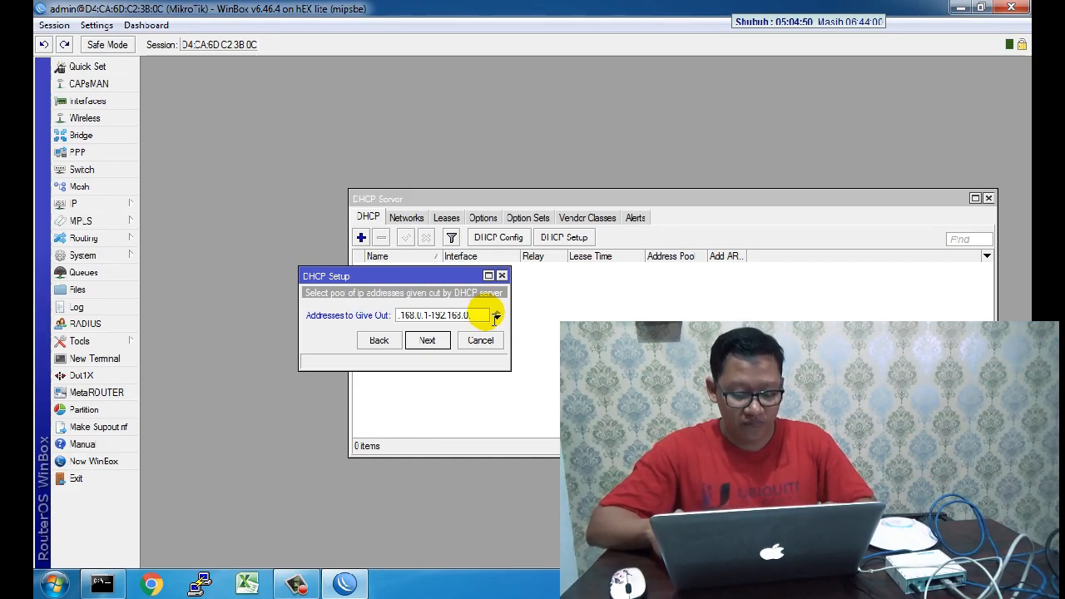
pyautogui.write('100')
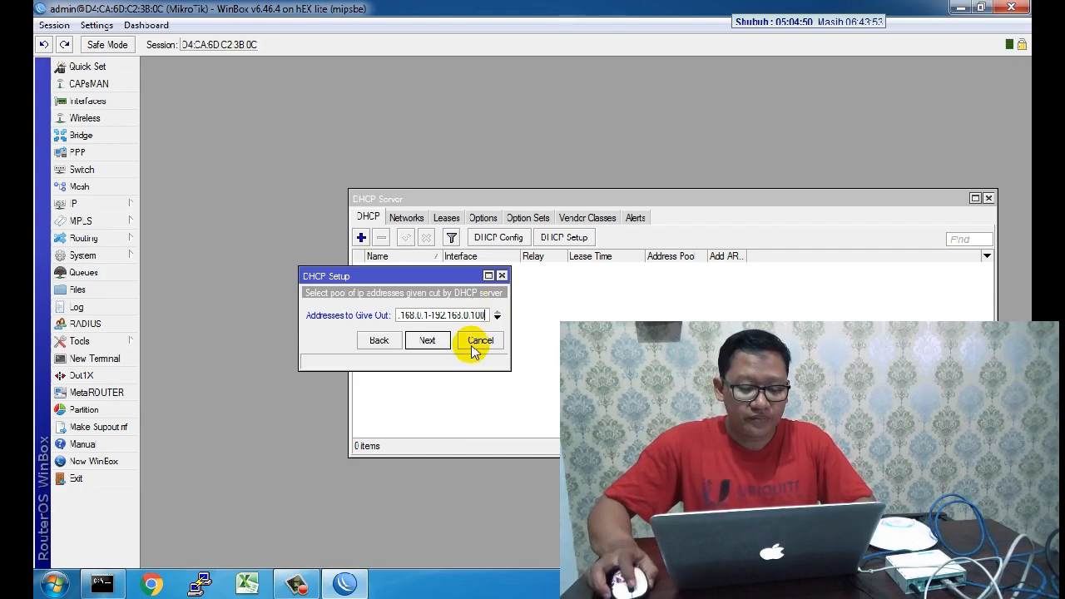
pyautogui.click(427, 340)
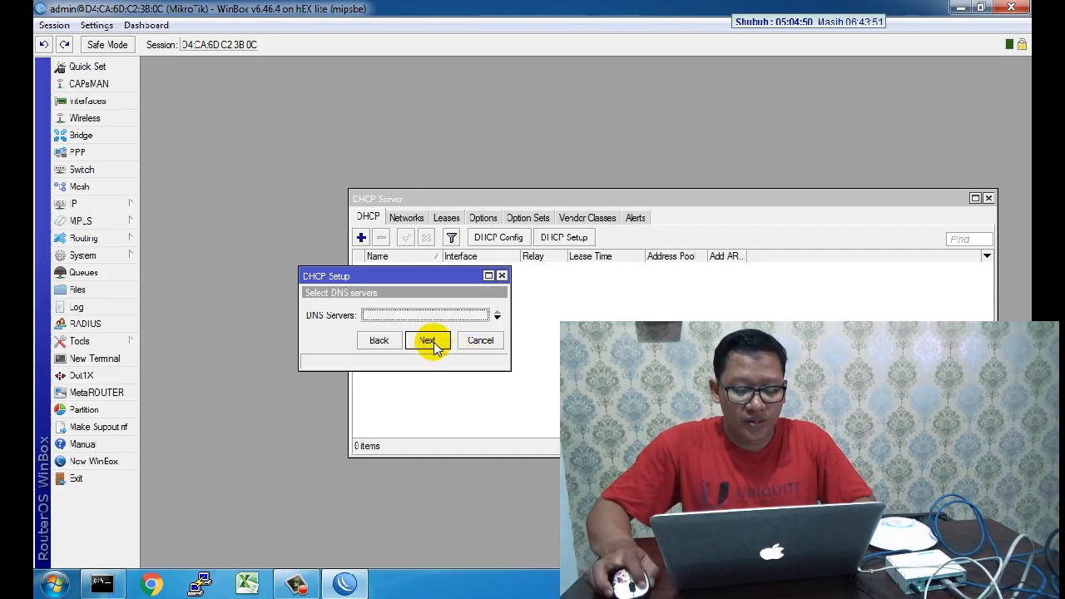
pyautogui.click(432, 343)
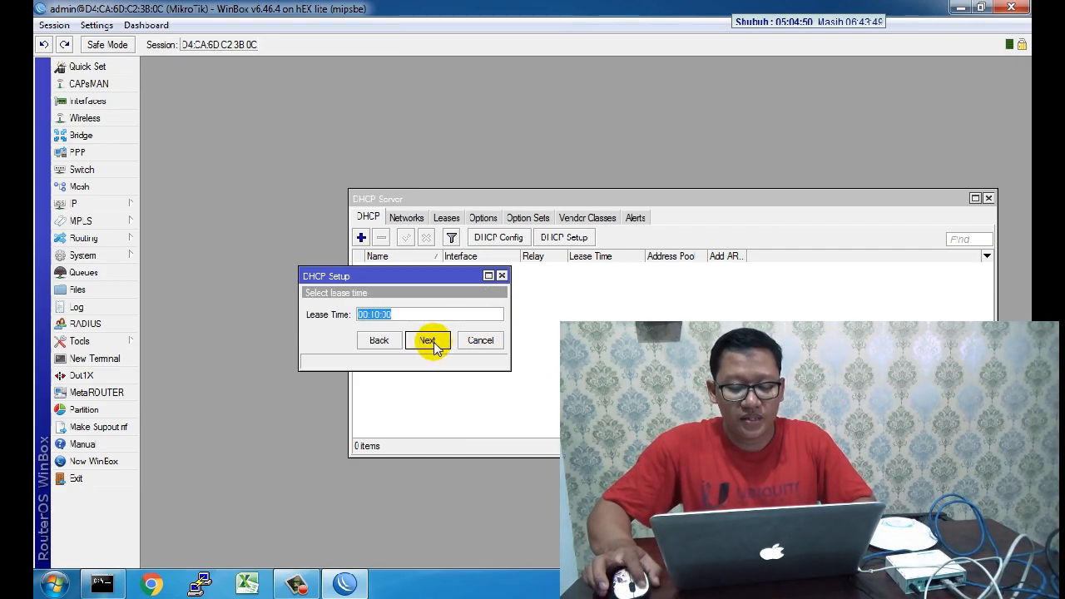
pyautogui.click(429, 341)
pyautogui.click(577, 309)
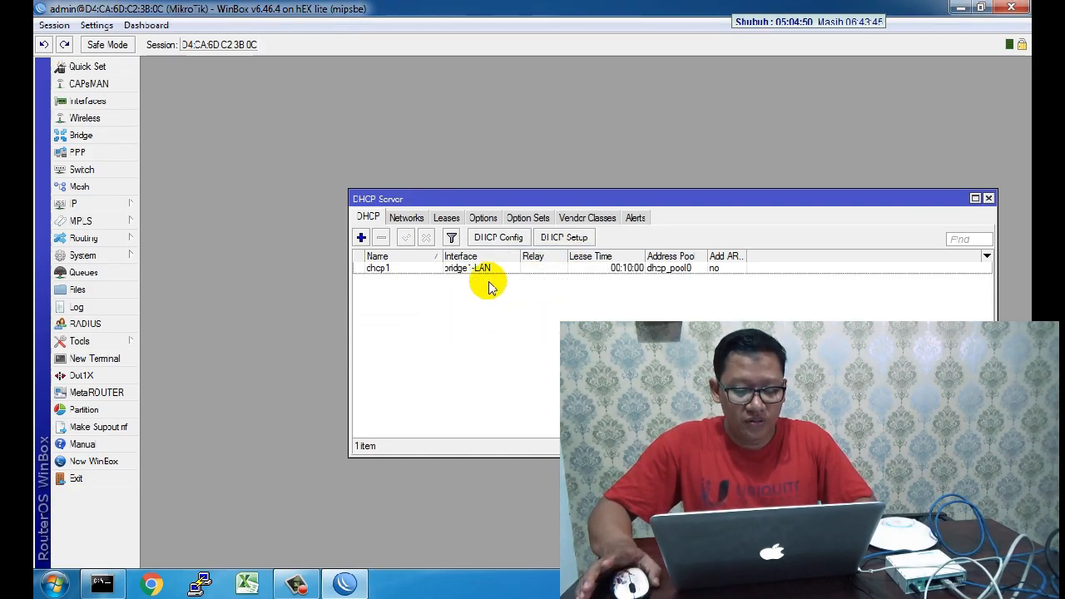
# Step: Review the DHCP leases, with 192.168.0.100 bound, and glance at the Networks tab
pyautogui.moveTo(583, 202); pyautogui.dragTo(481, 138)
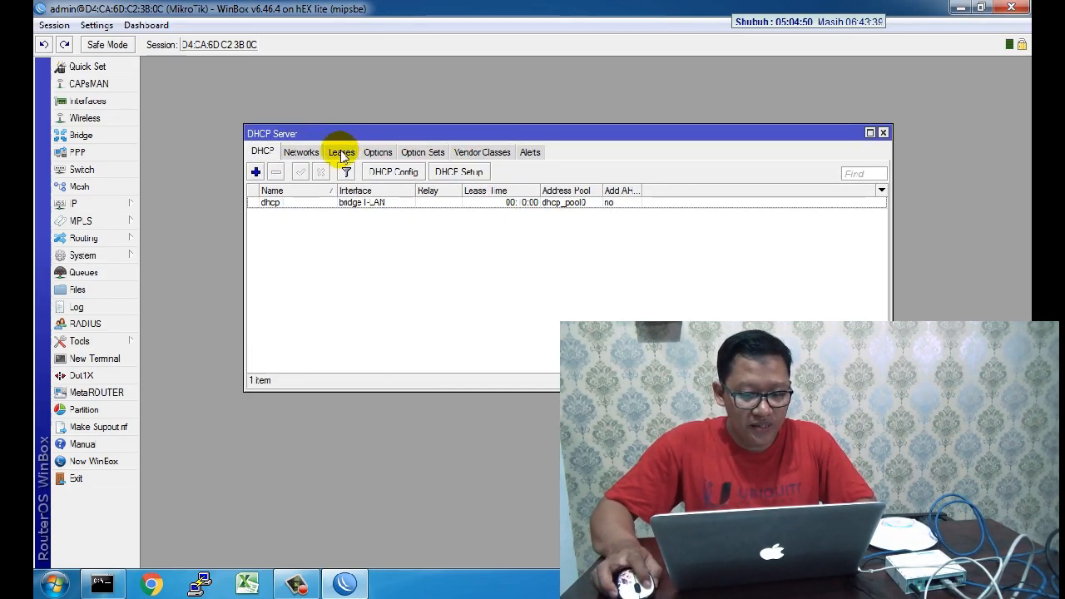
pyautogui.click(341, 154)
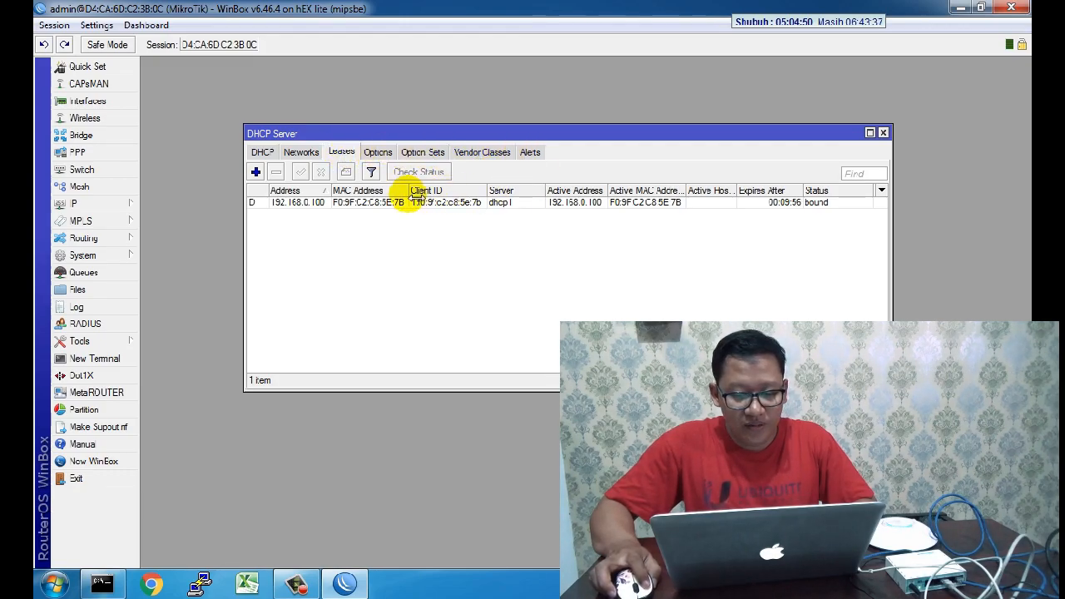
pyautogui.click(344, 206)
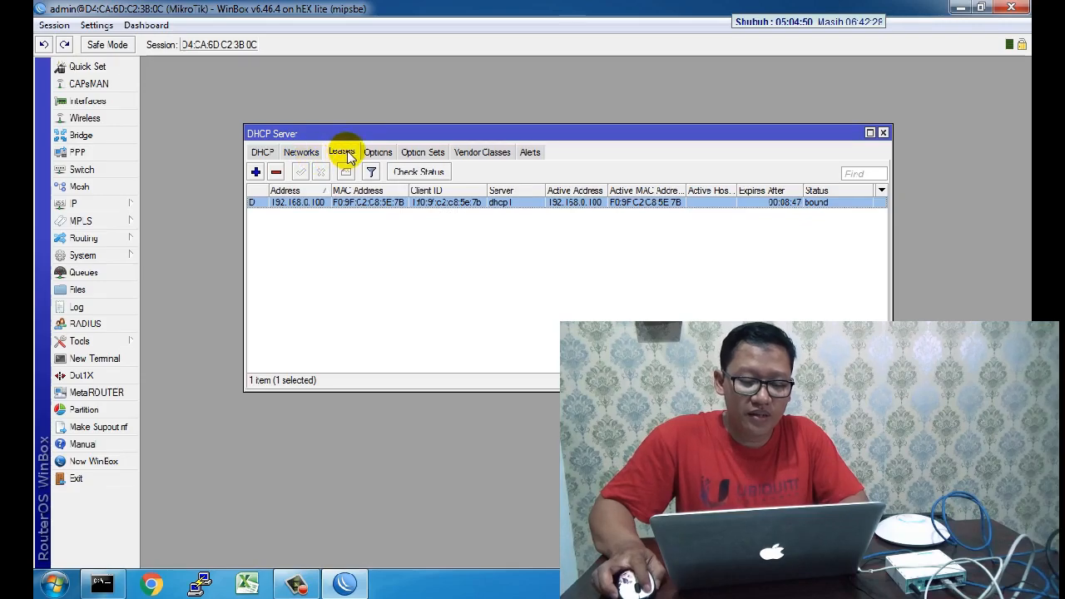
pyautogui.click(310, 153)
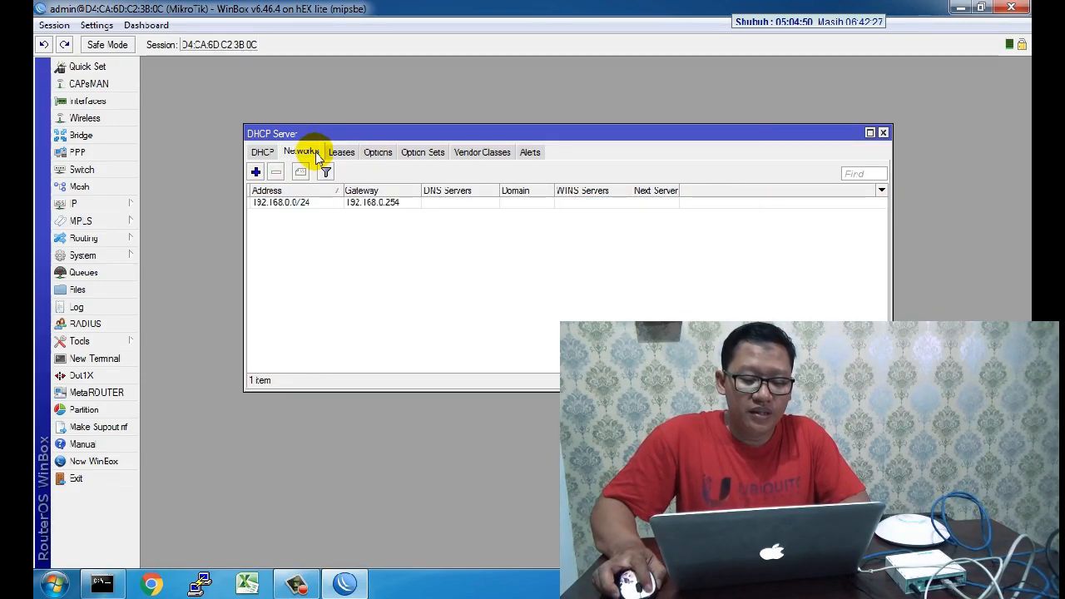
pyautogui.click(340, 152)
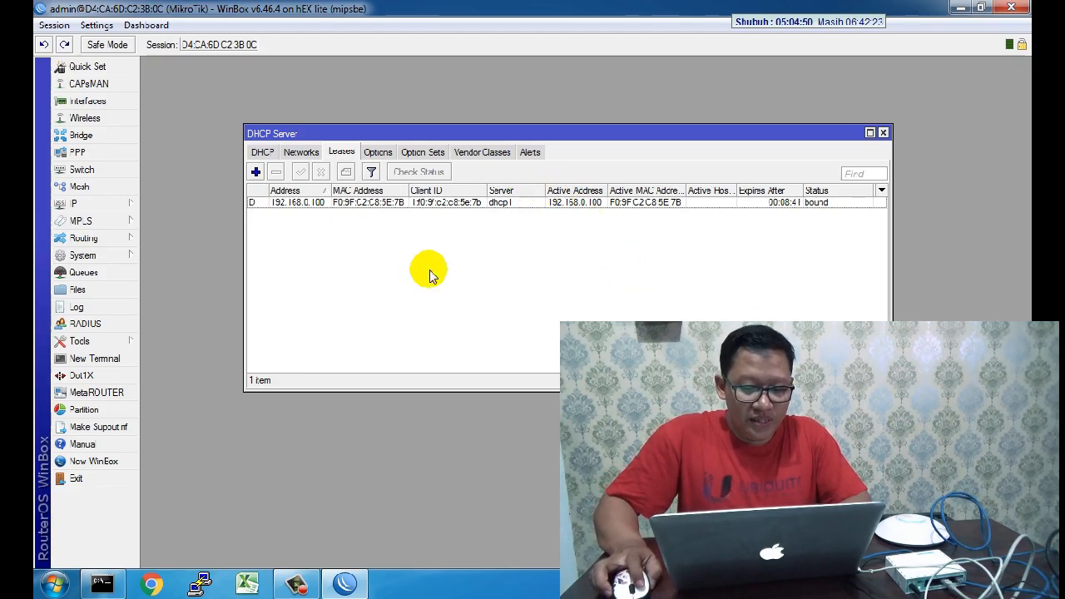
# Step: Run ipconfig /renew in Command Prompt and dismiss the network location prompt
pyautogui.click(98, 591)
pyautogui.moveTo(365, 48); pyautogui.dragTo(631, 256)
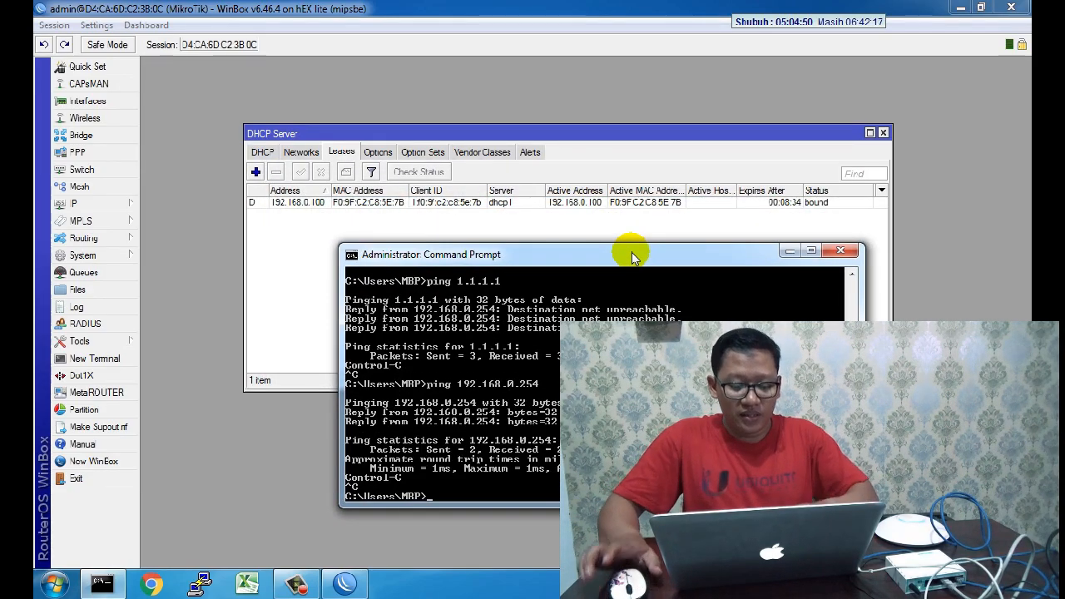
pyautogui.write('ipconfi')
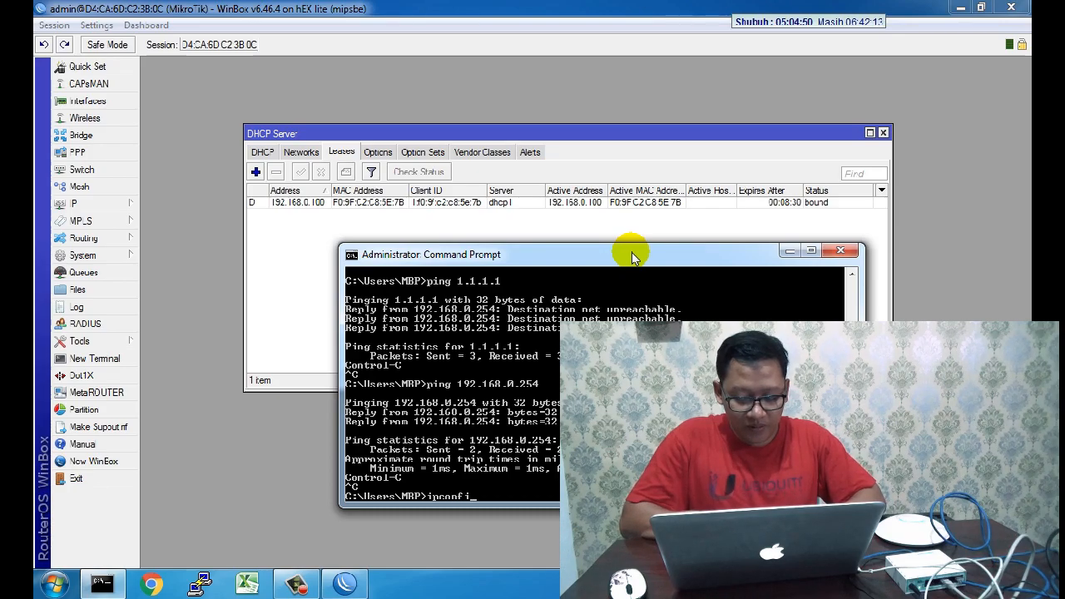
pyautogui.write('g')
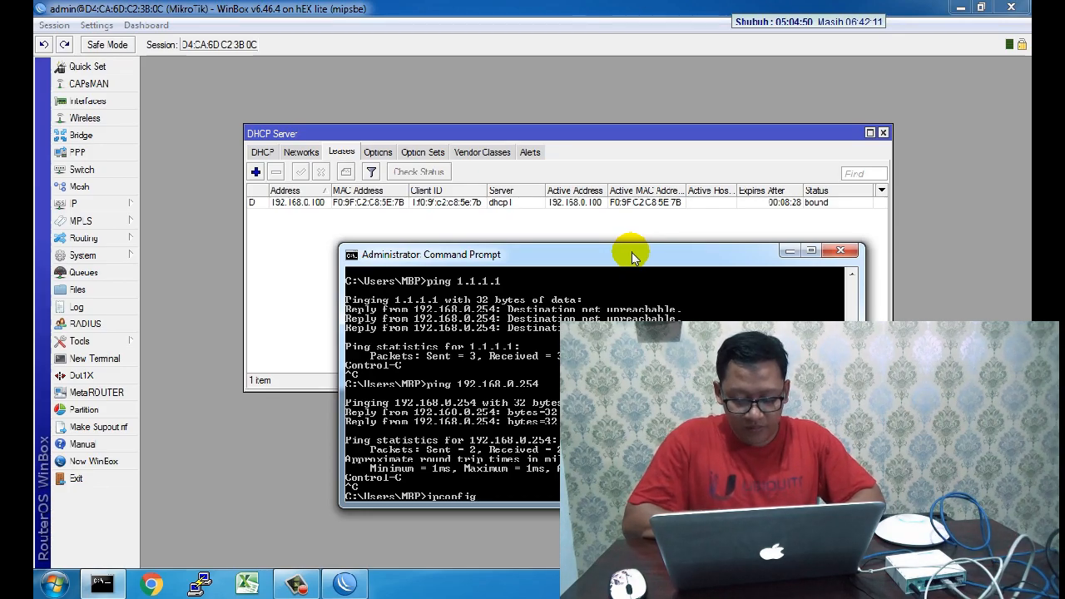
pyautogui.write(' /rene')
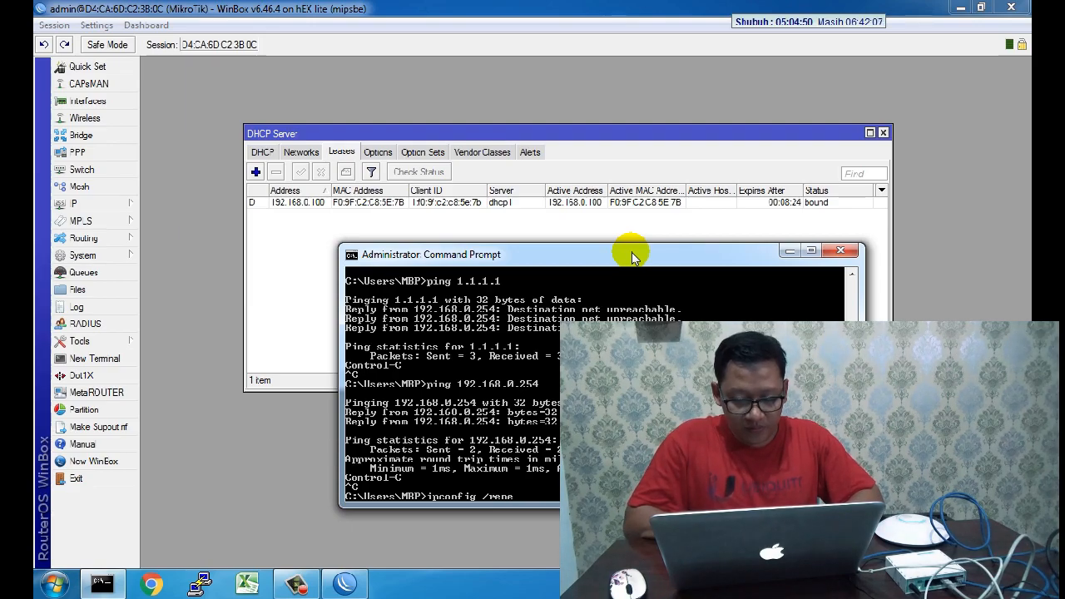
pyautogui.write('w')
pyautogui.press('Return')
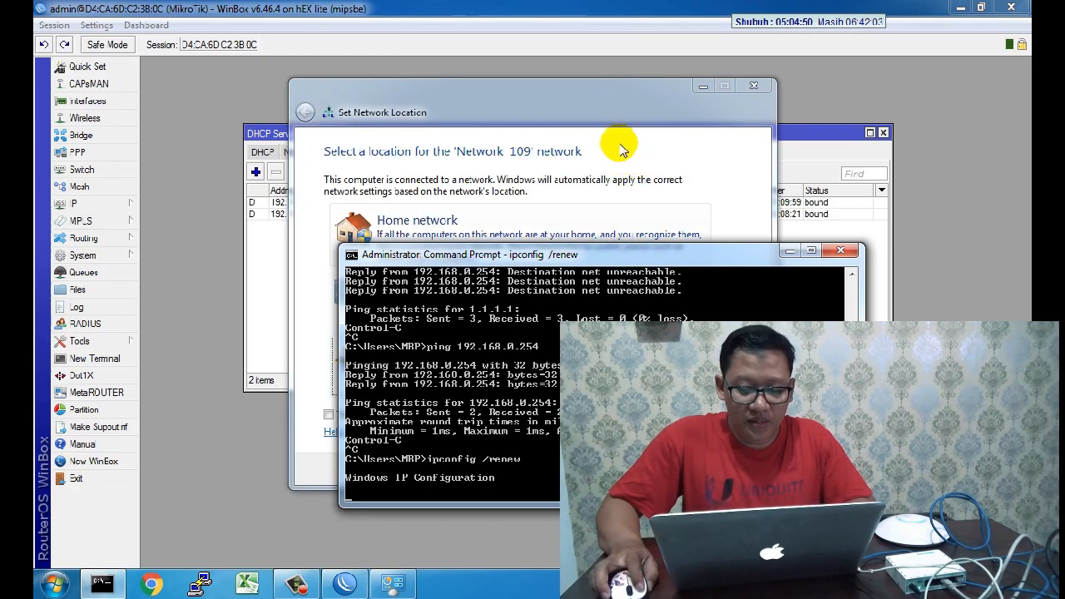
pyautogui.click(623, 147)
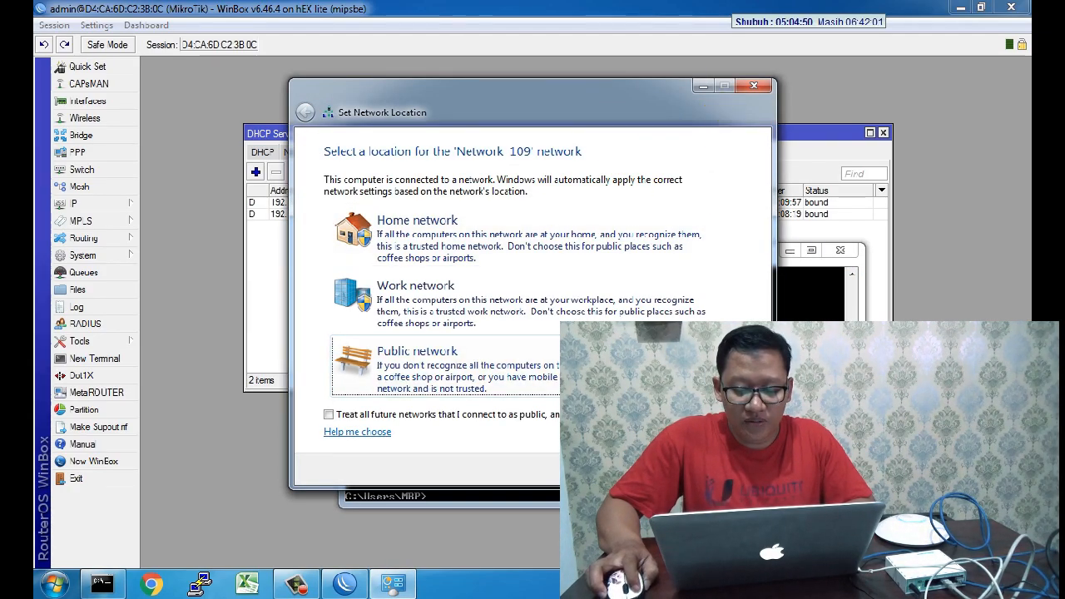
pyautogui.click(734, 469)
pyautogui.click(787, 251)
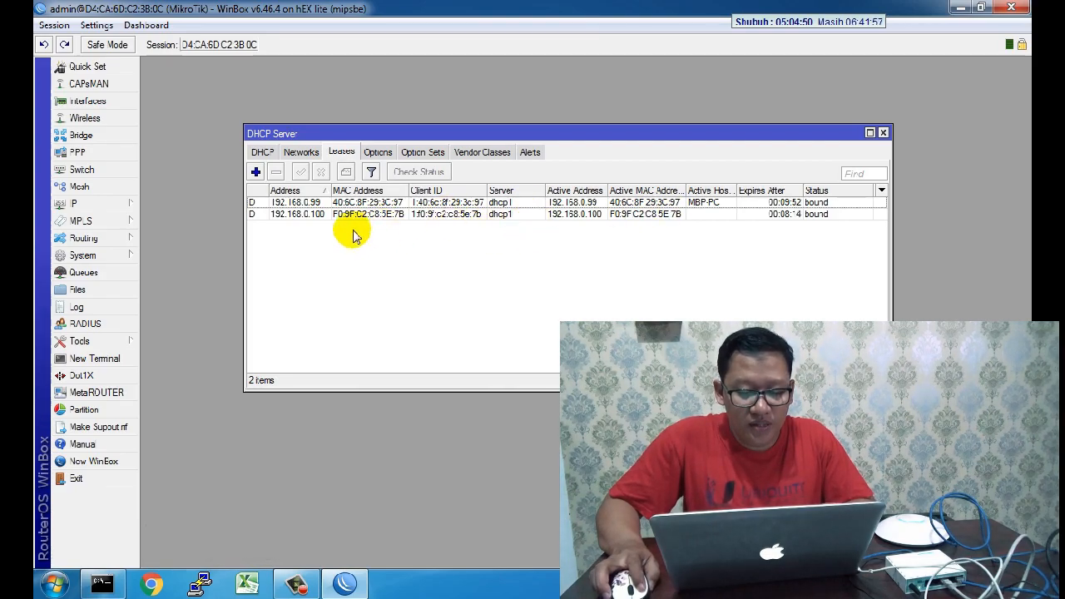
# Step: Select the laptop's 192.168.0.99 lease and check its Network 109 connection status
pyautogui.click(313, 203)
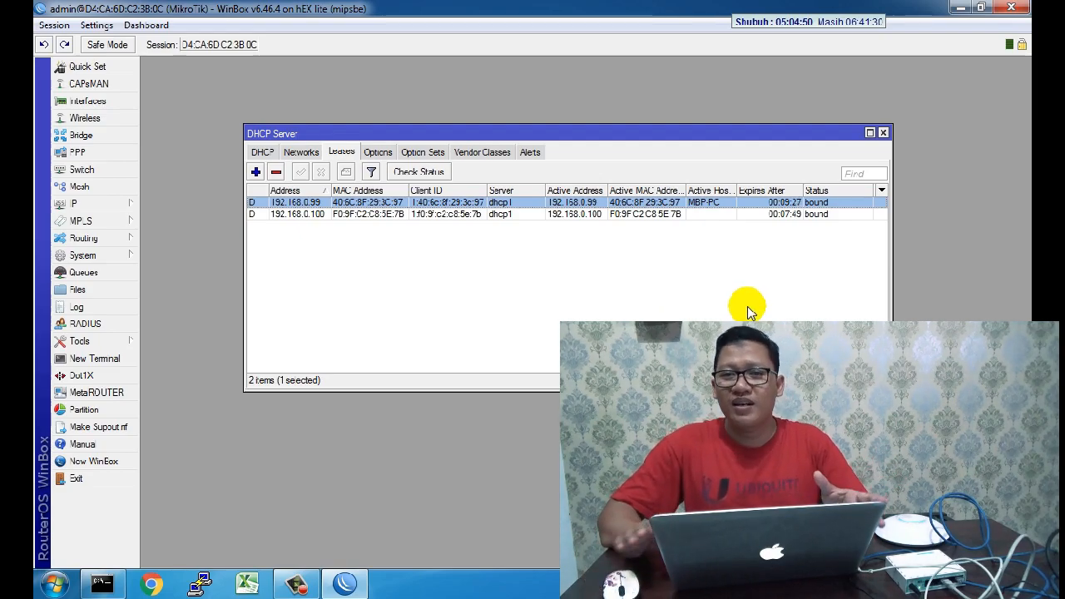
pyautogui.click(899, 584)
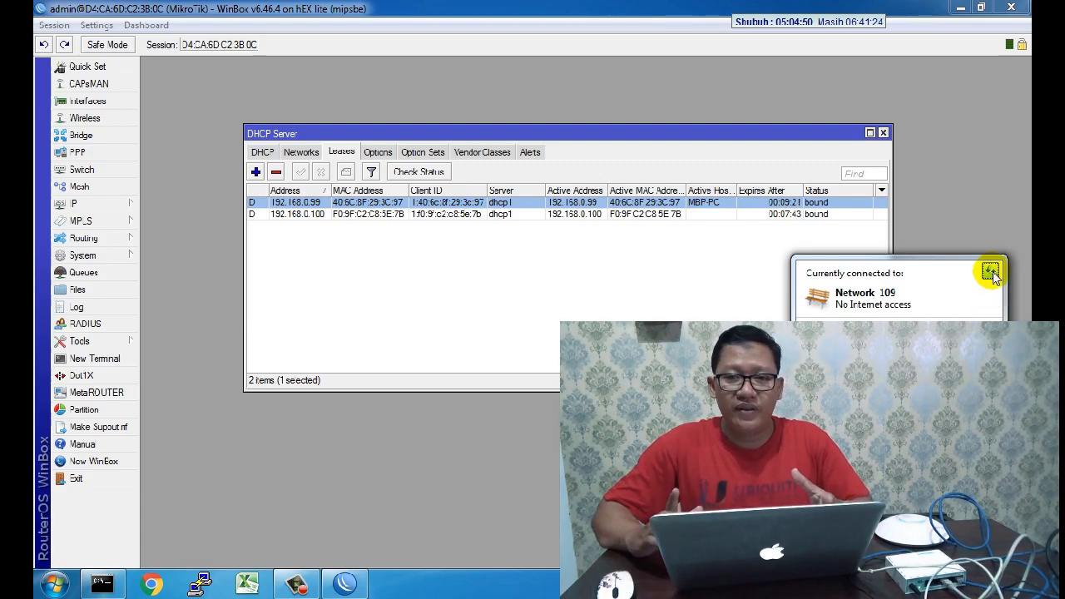
pyautogui.click(403, 340)
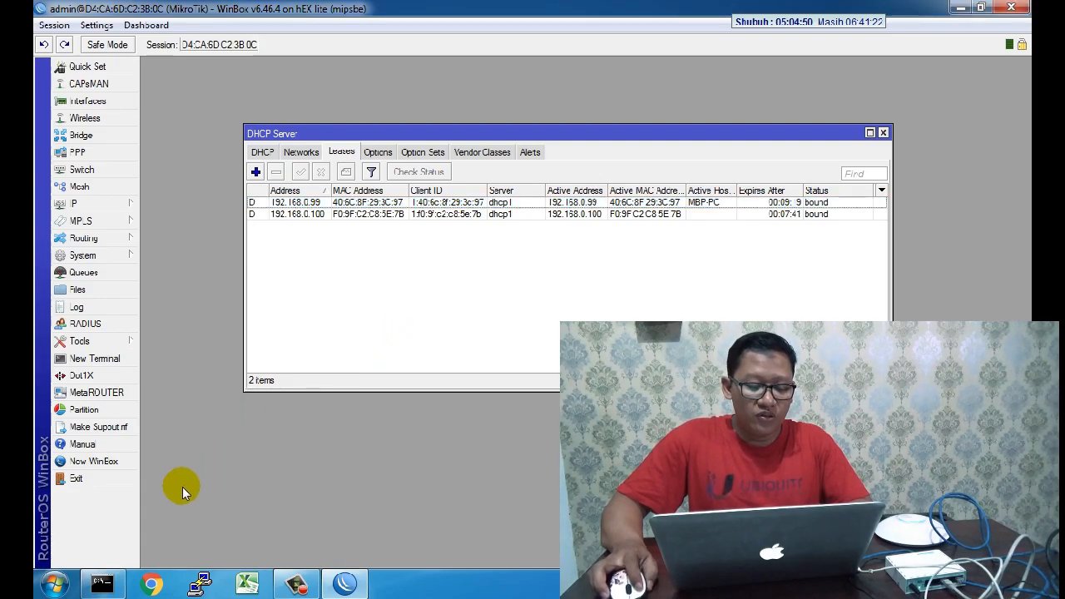
pyautogui.click(55, 582)
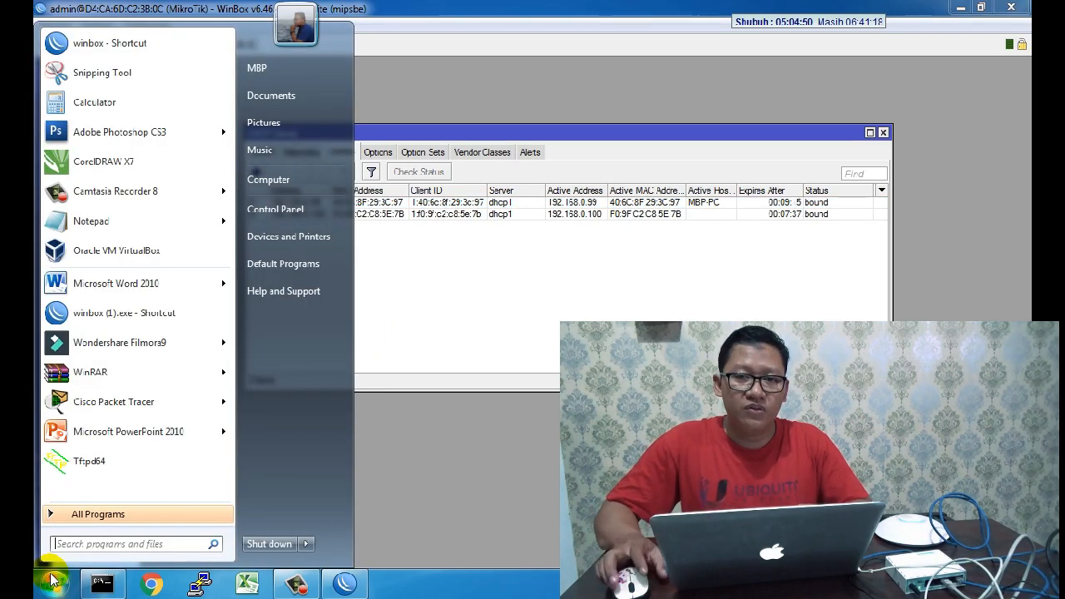
# Step: Search the Start menu for 'unifi' and launch the UniFi program
pyautogui.click(54, 583)
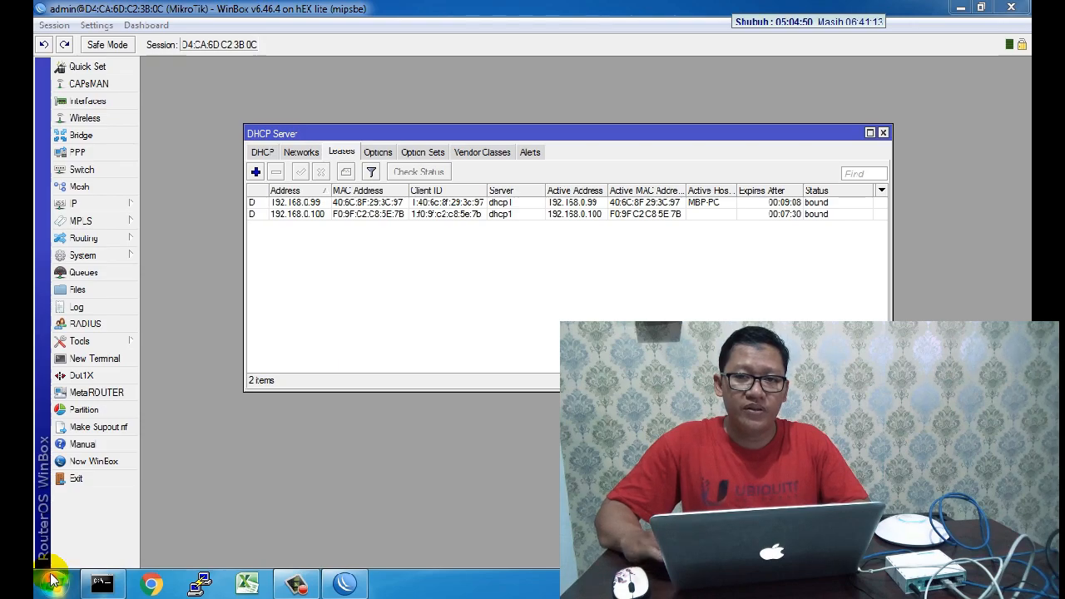
pyautogui.click(53, 580)
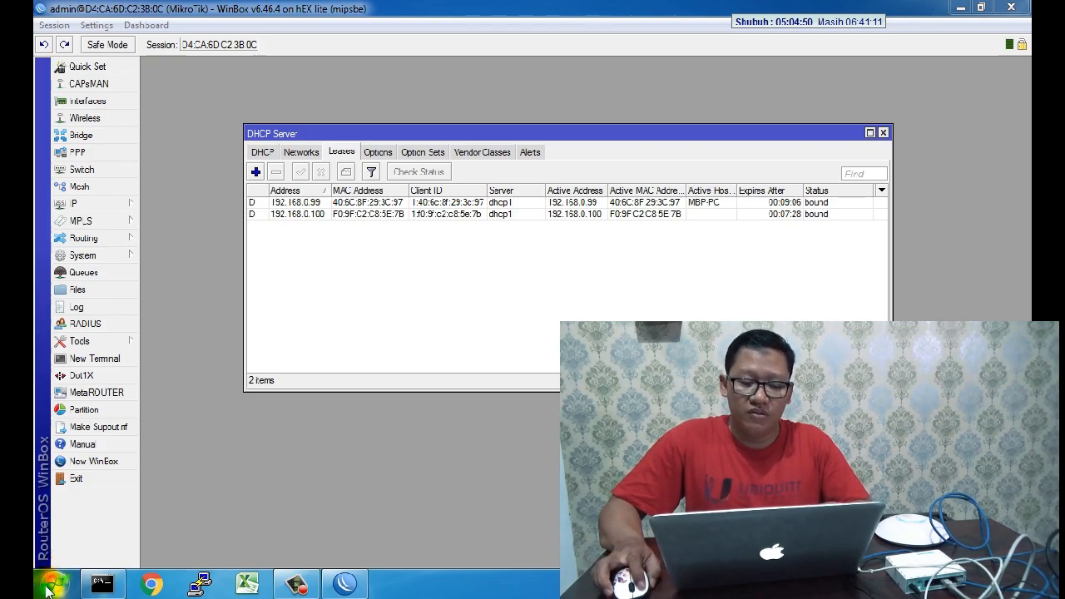
pyautogui.click(79, 544)
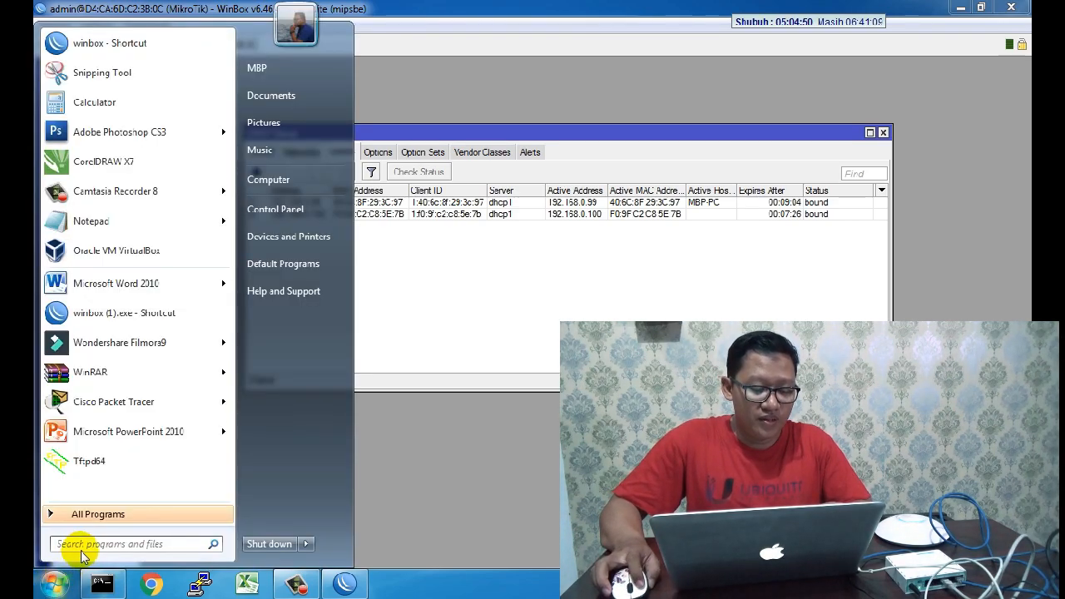
pyautogui.write('unifi')
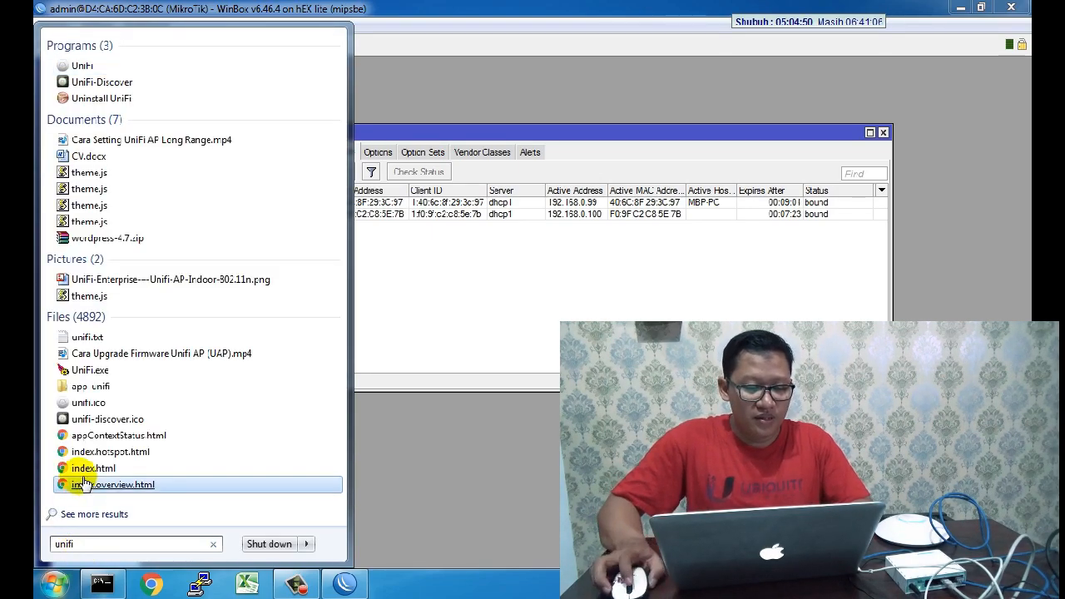
pyautogui.click(98, 66)
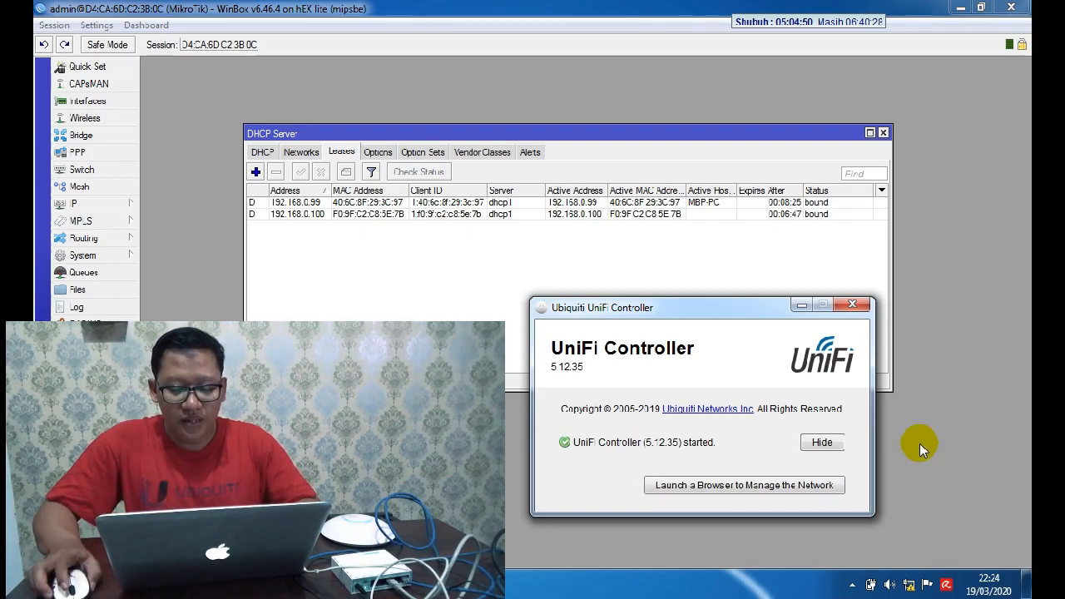
# Step: Launch the browser to manage the network from the UniFi Controller window
pyautogui.click(712, 489)
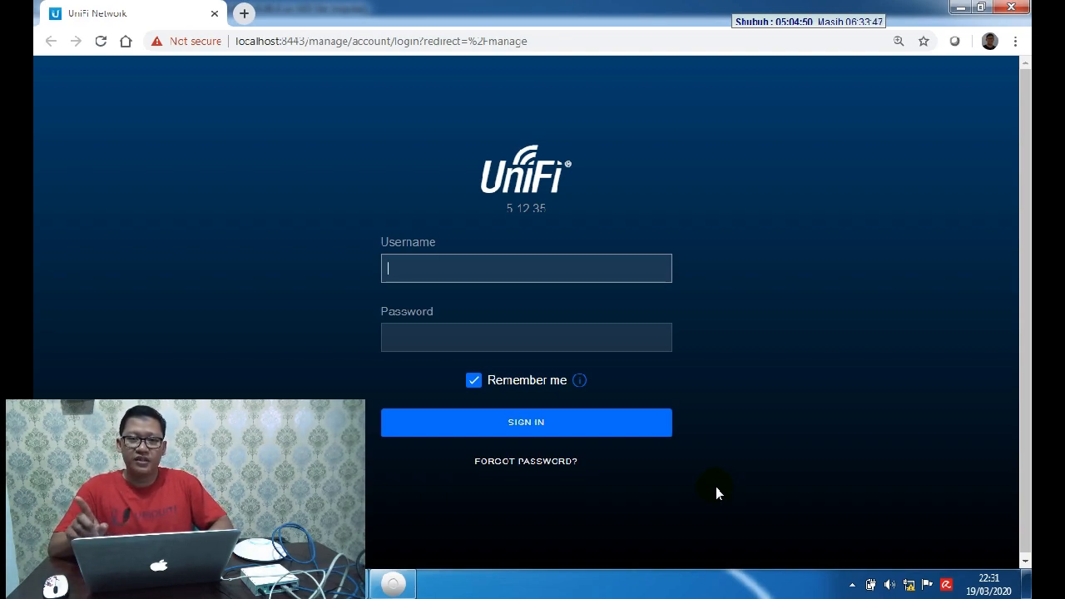
# Step: Log in to the UniFi controller as admin with the account password
pyautogui.write('admin')
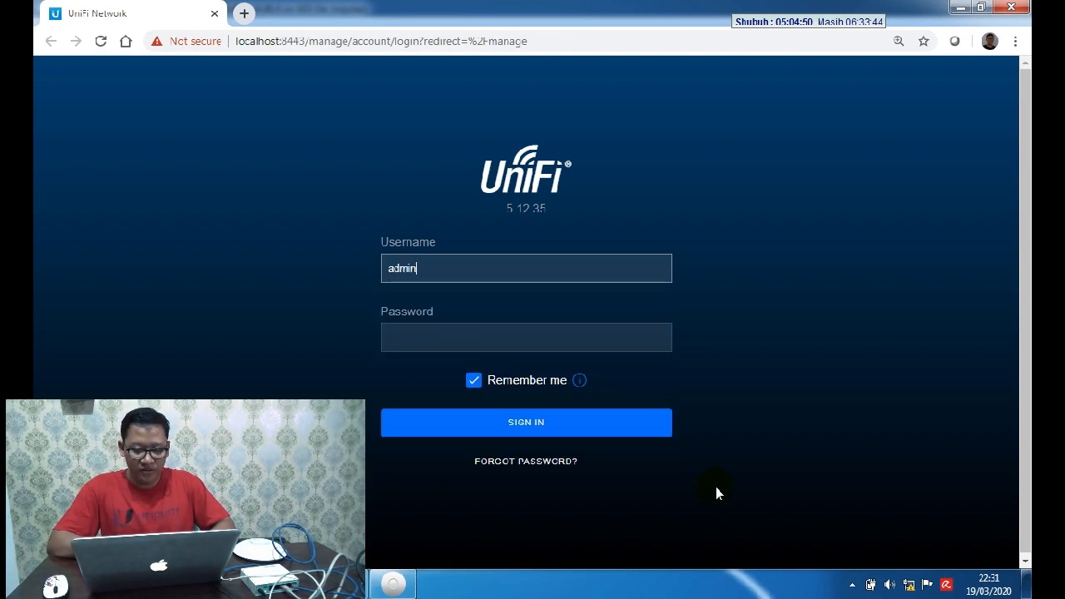
pyautogui.press('Tab')
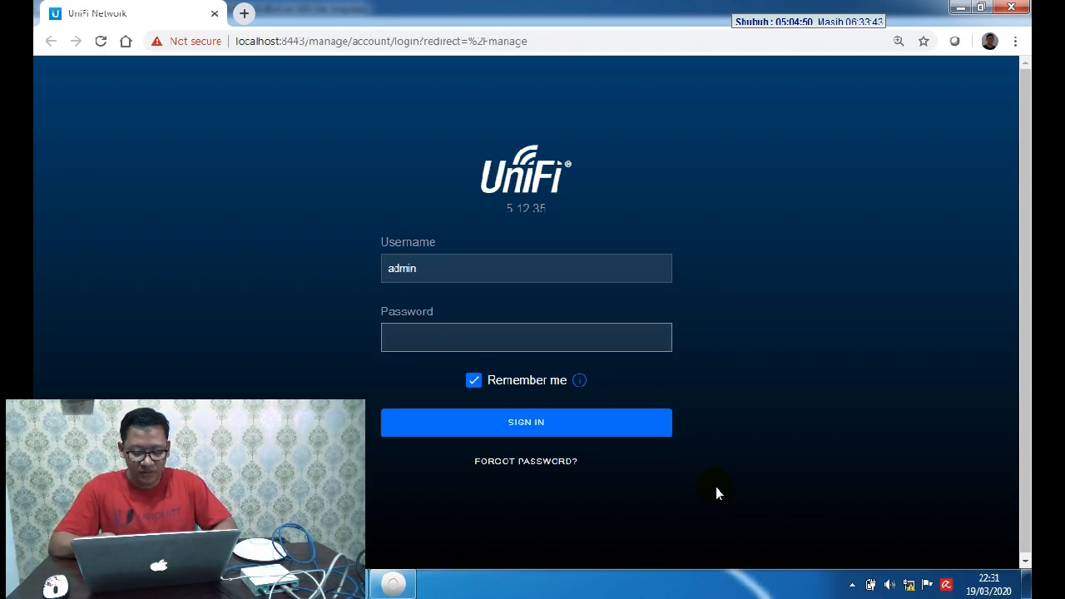
pyautogui.write('••••••••')
pyautogui.press('Return')
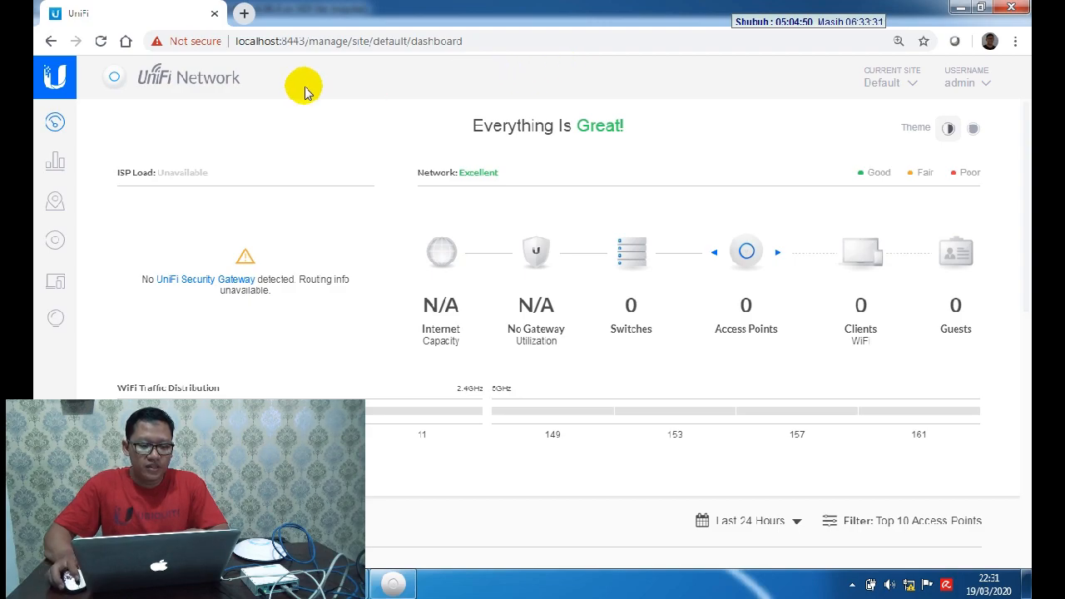
# Step: Show the Devices page listing the UniFi AP-AC-LR at 192.168.0.100, marked Managed by other
pyautogui.click(51, 242)
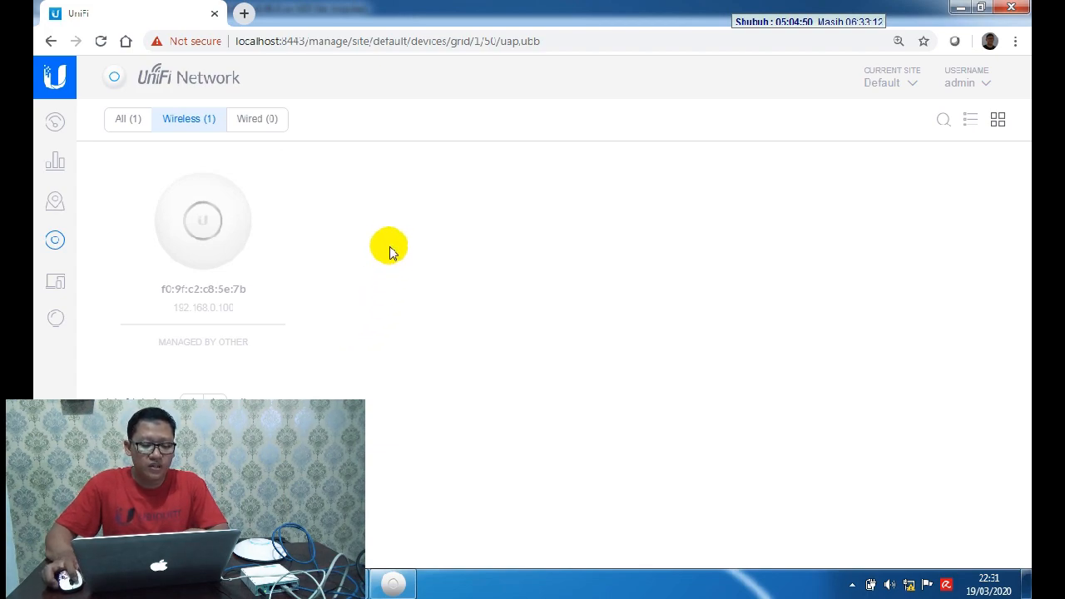
pyautogui.click(246, 231)
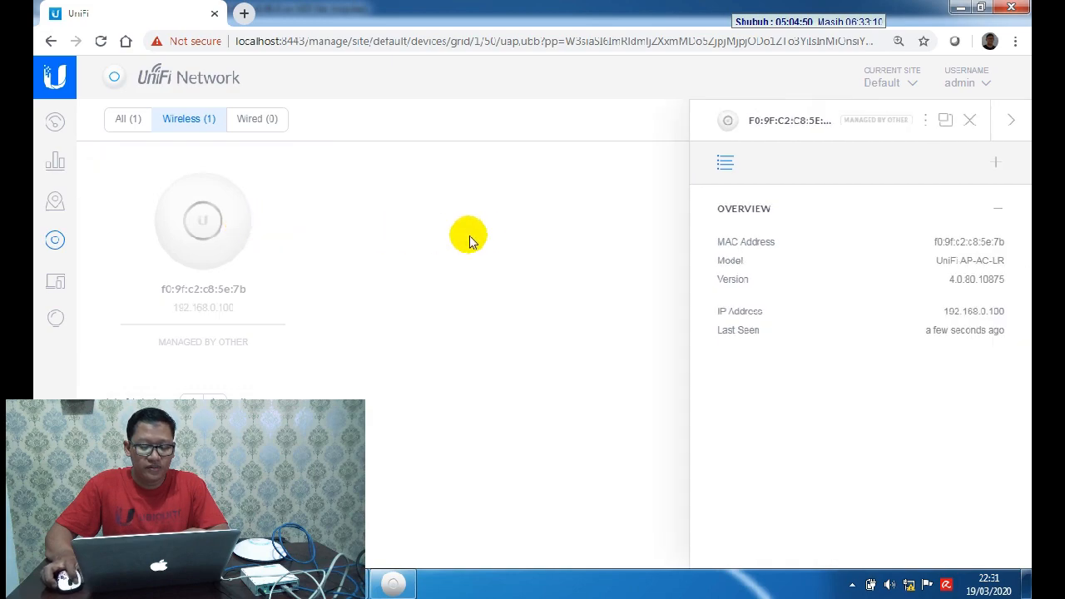
pyautogui.click(999, 164)
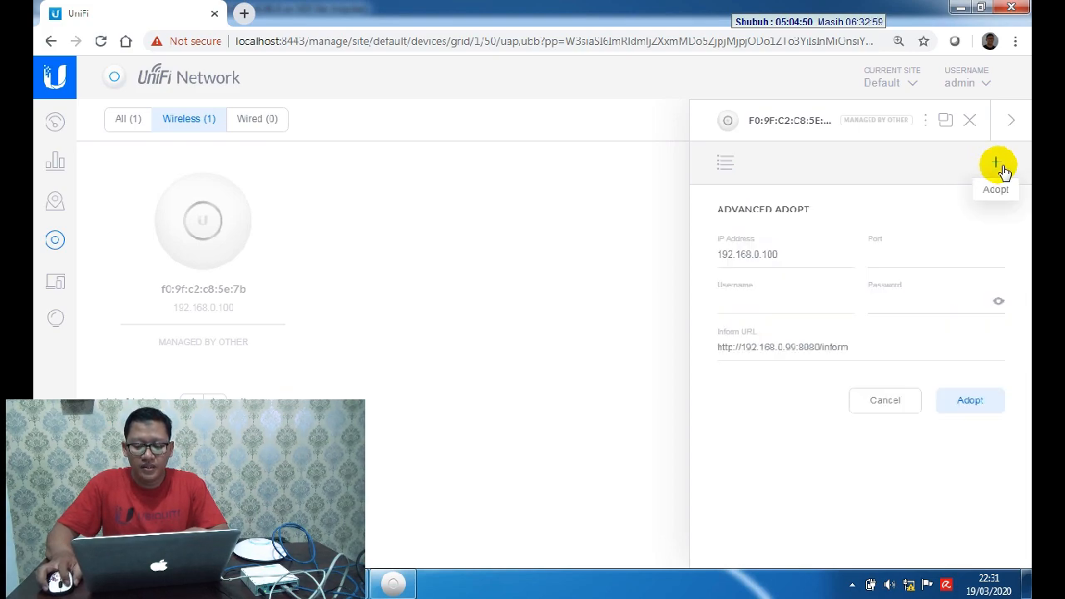
# Step: Enter the AP's login credentials and adopt it until it reports Connected (100 FDX)
pyautogui.click(757, 302)
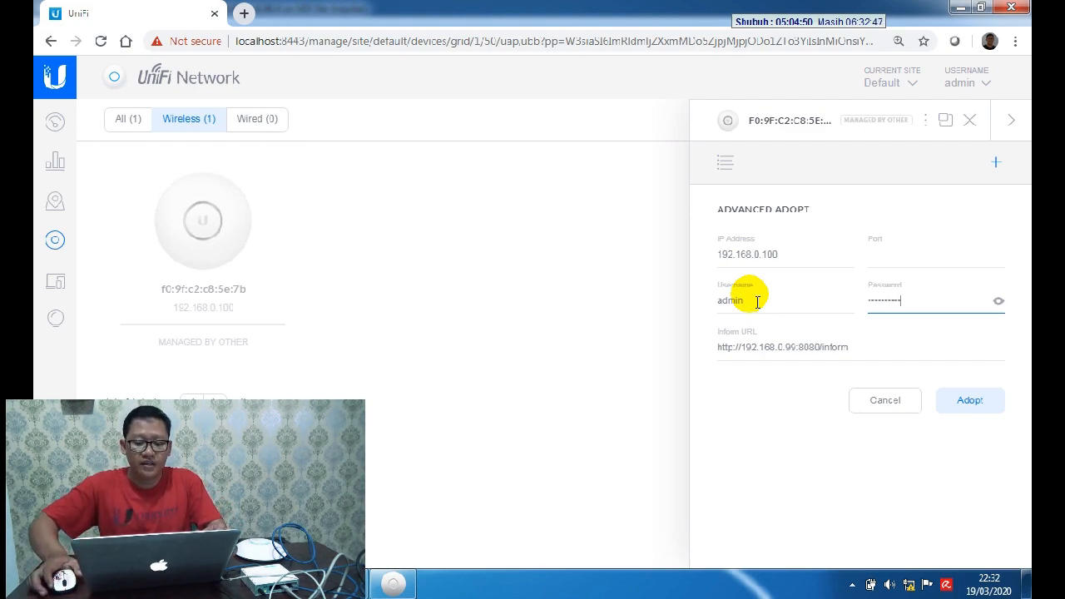
pyautogui.click(964, 401)
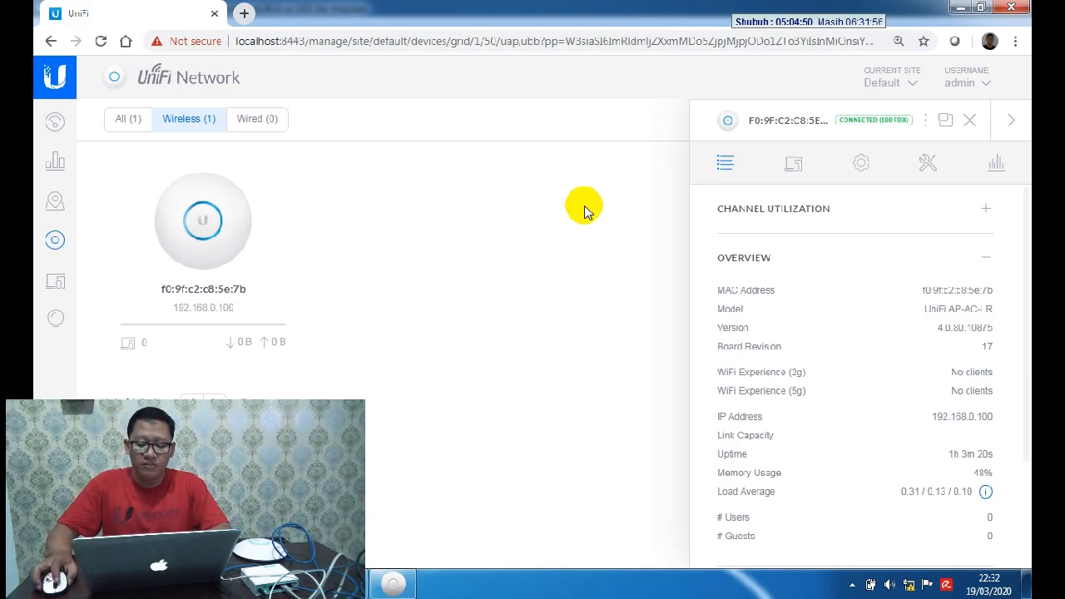
pyautogui.click(908, 585)
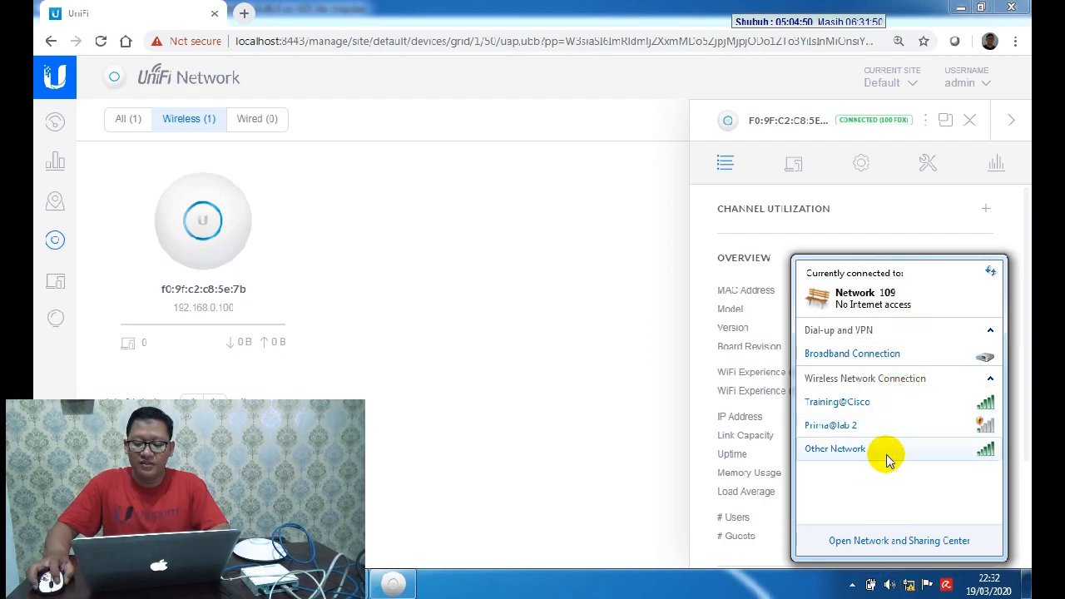
pyautogui.click(466, 342)
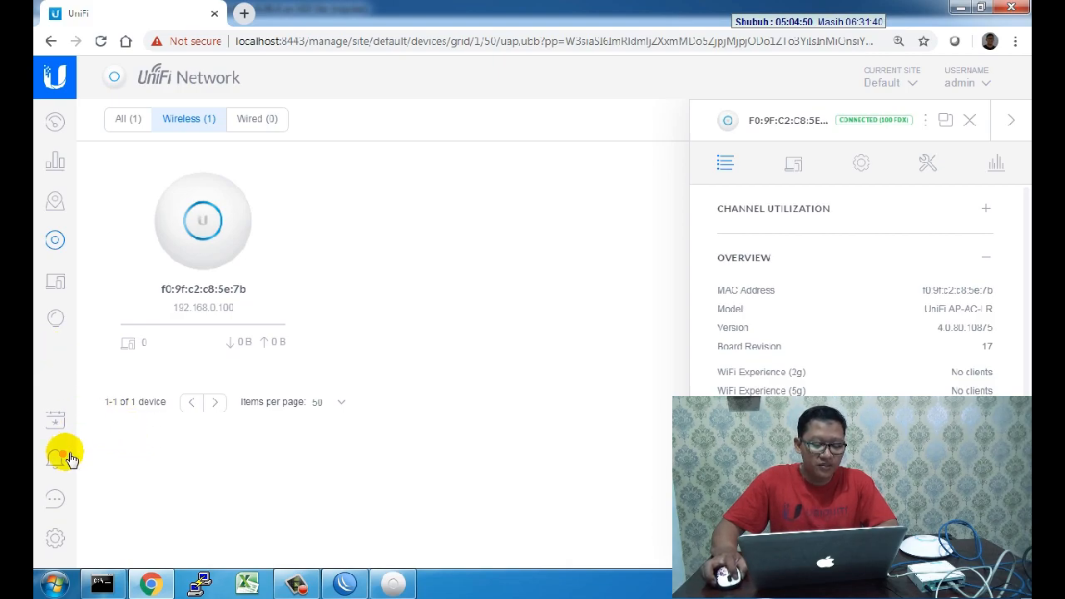
pyautogui.click(55, 539)
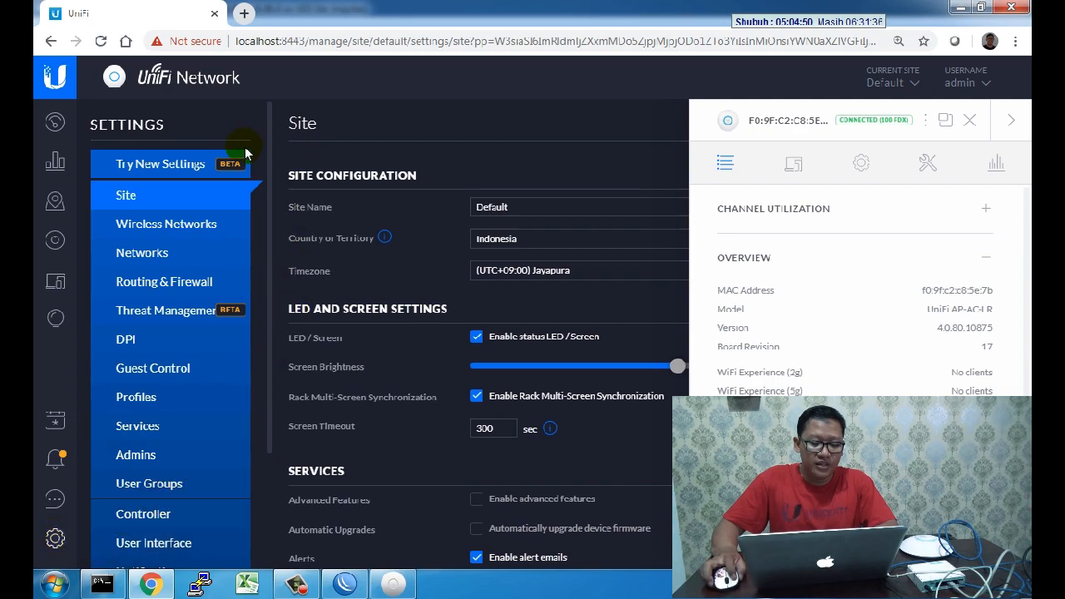
# Step: In Wireless Networks settings, close the AP panel and start a new wireless network form
pyautogui.click(215, 226)
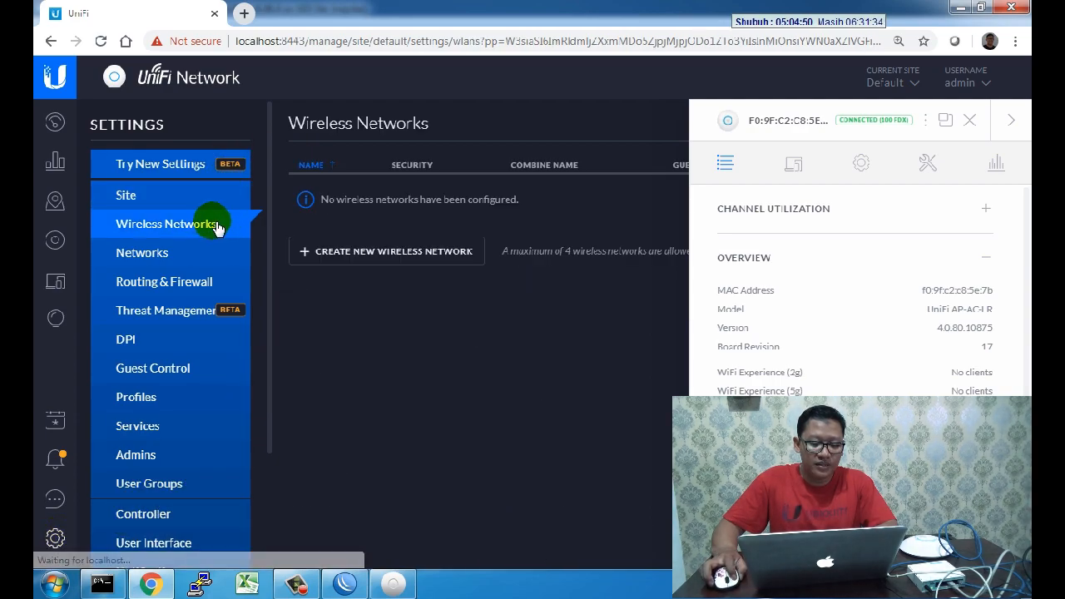
pyautogui.click(1009, 119)
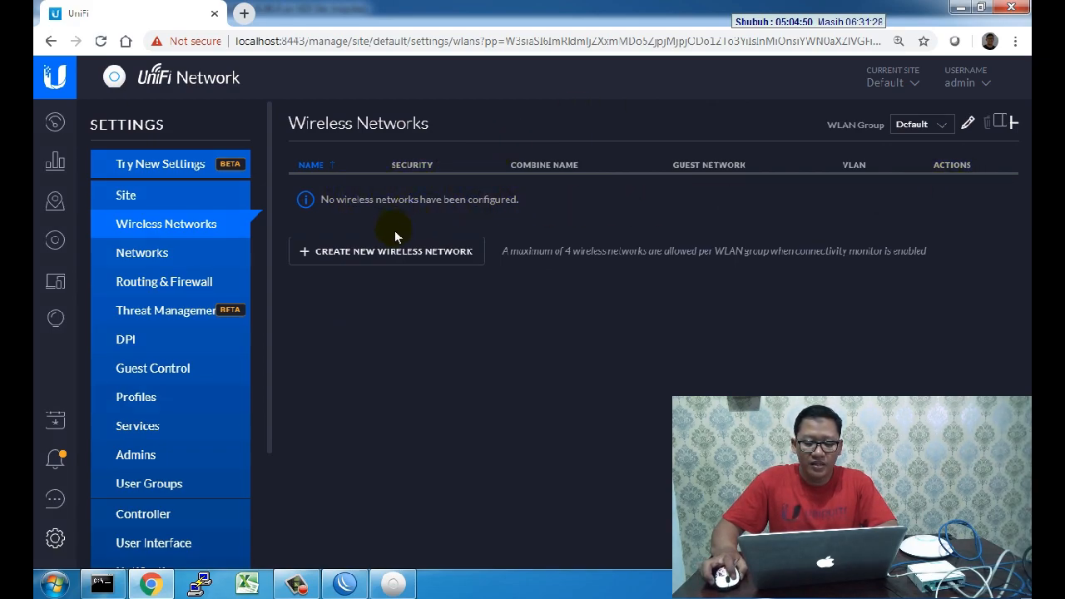
pyautogui.click(388, 253)
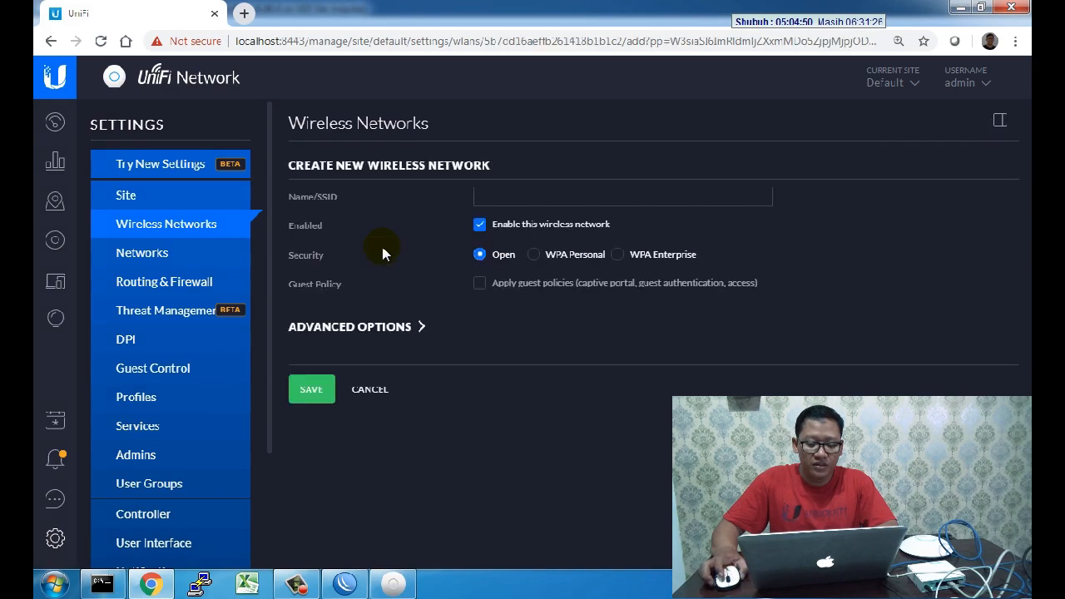
# Step: Save SSID Unifi@CBT with WPA Personal security and a verified security key
pyautogui.click(485, 200)
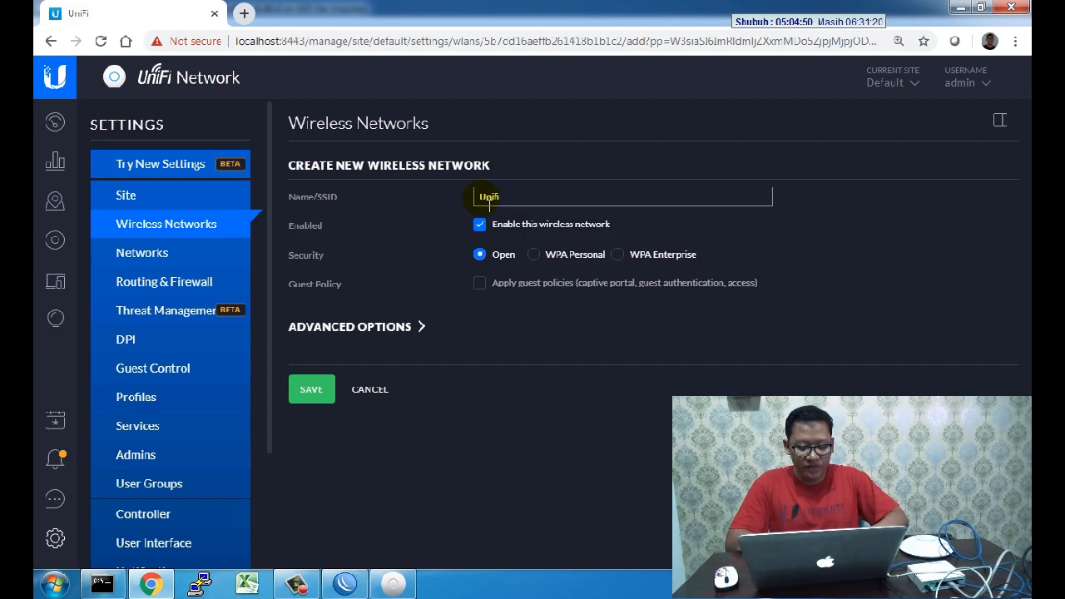
pyautogui.write('Unifi@CB')
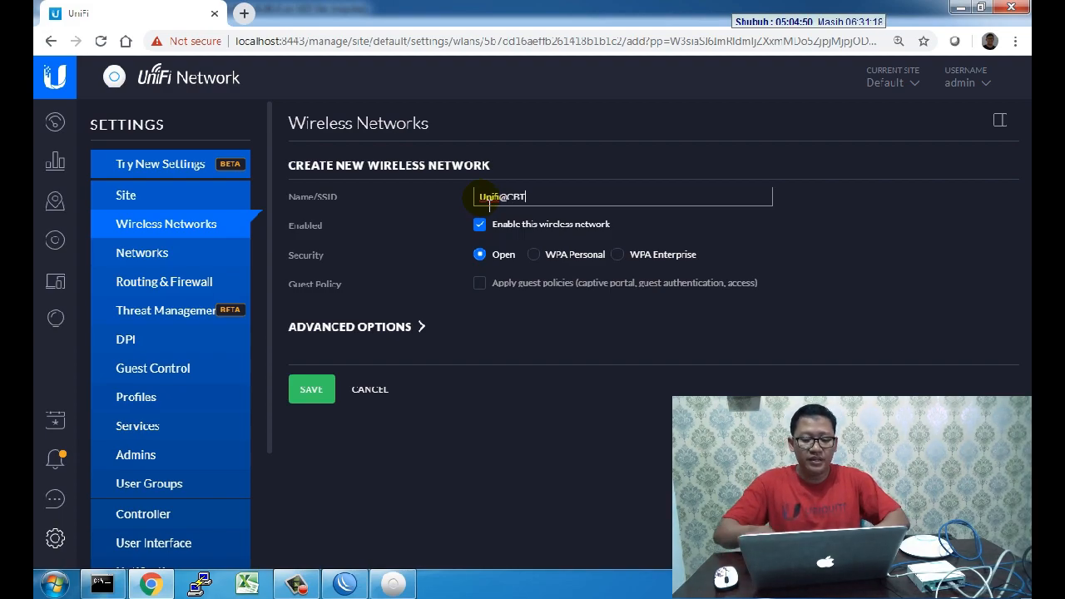
pyautogui.write('T')
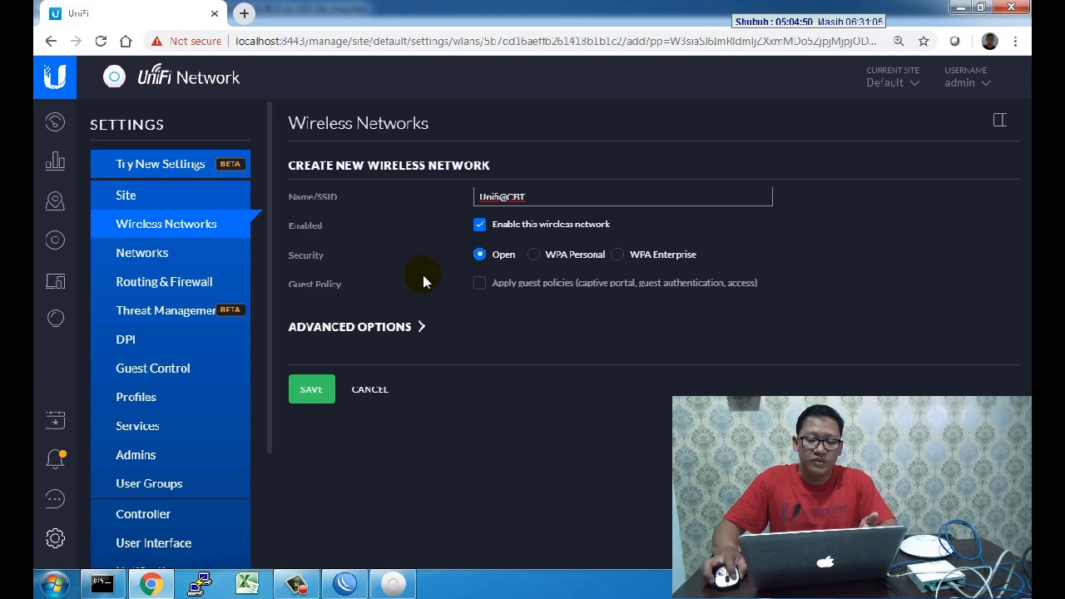
pyautogui.click(534, 255)
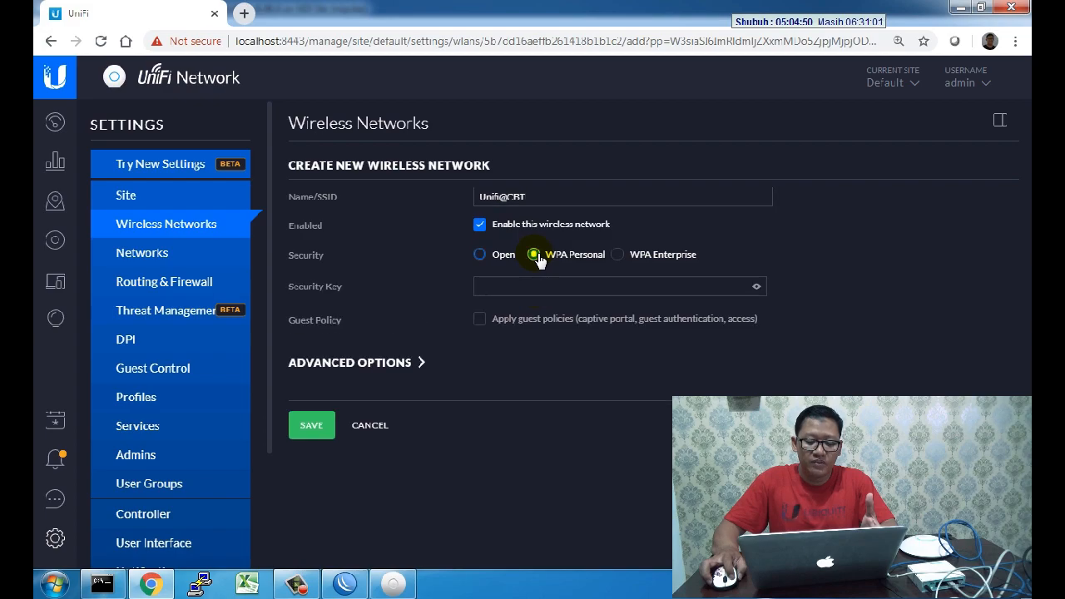
pyautogui.click(541, 285)
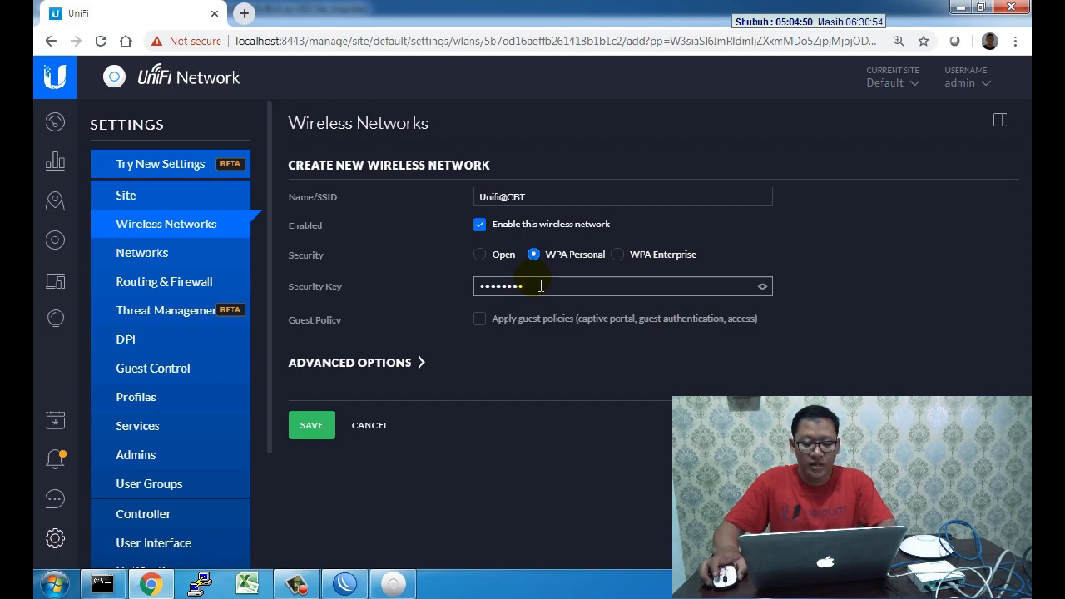
pyautogui.click(764, 287)
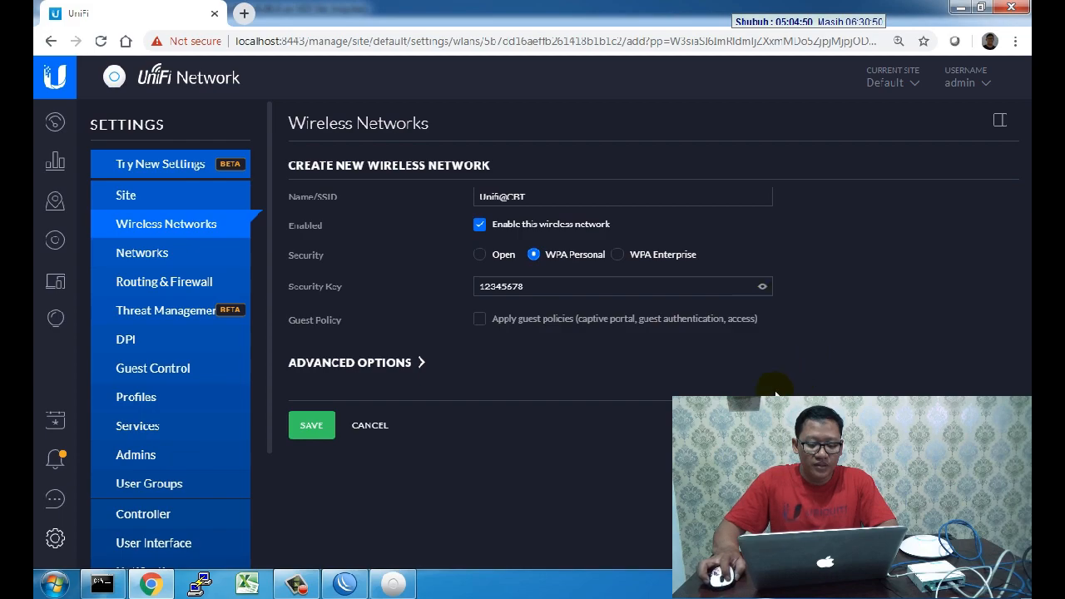
pyautogui.click(313, 426)
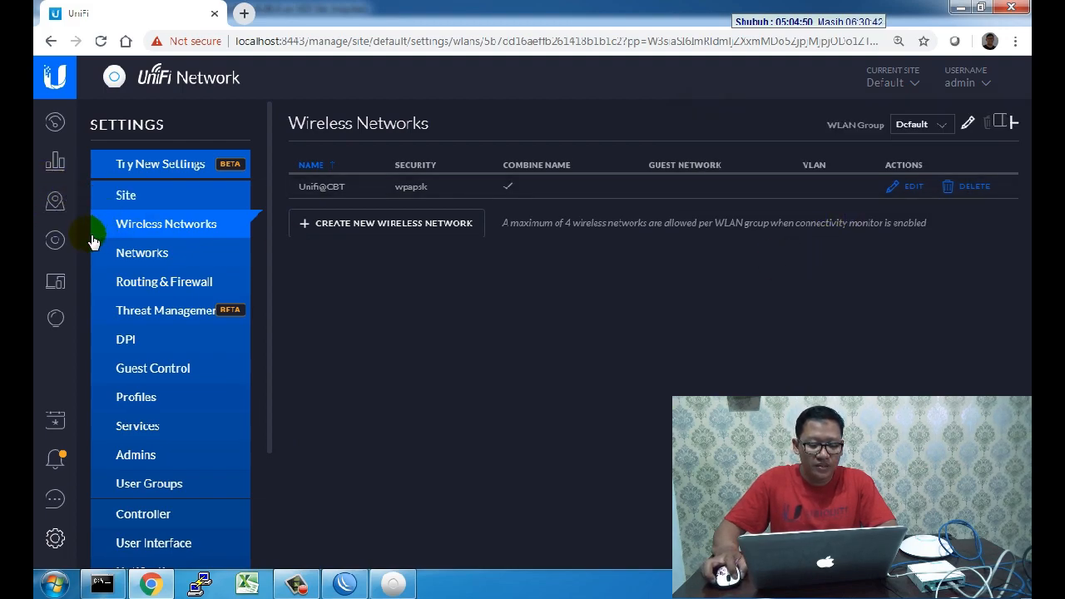
# Step: Reopen the adopted AP-AC-LR's details on the Devices page and check the laptop's wireless networks
pyautogui.click(57, 239)
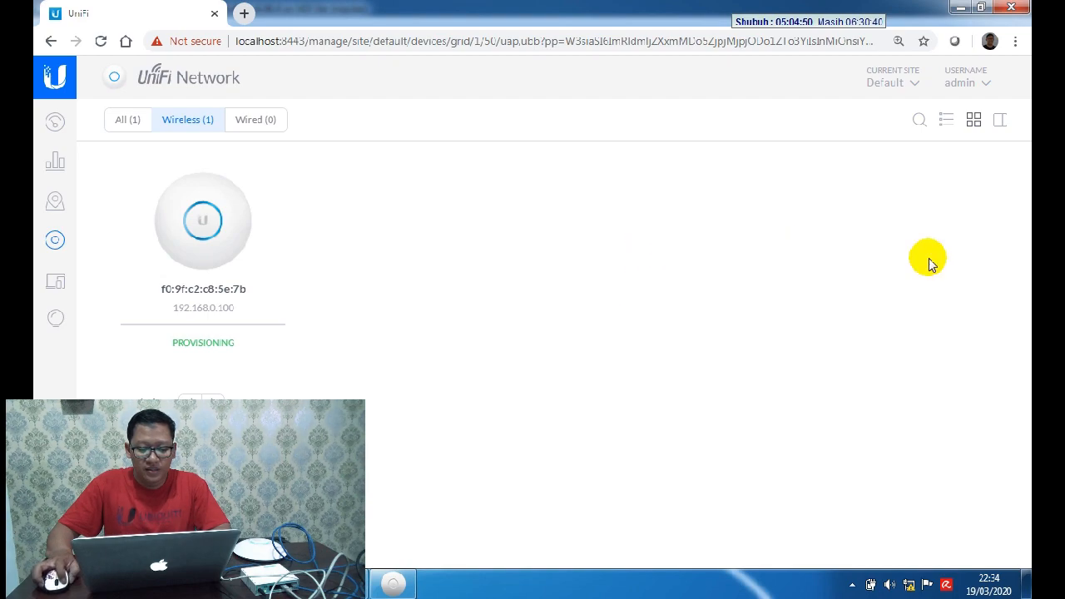
pyautogui.click(208, 309)
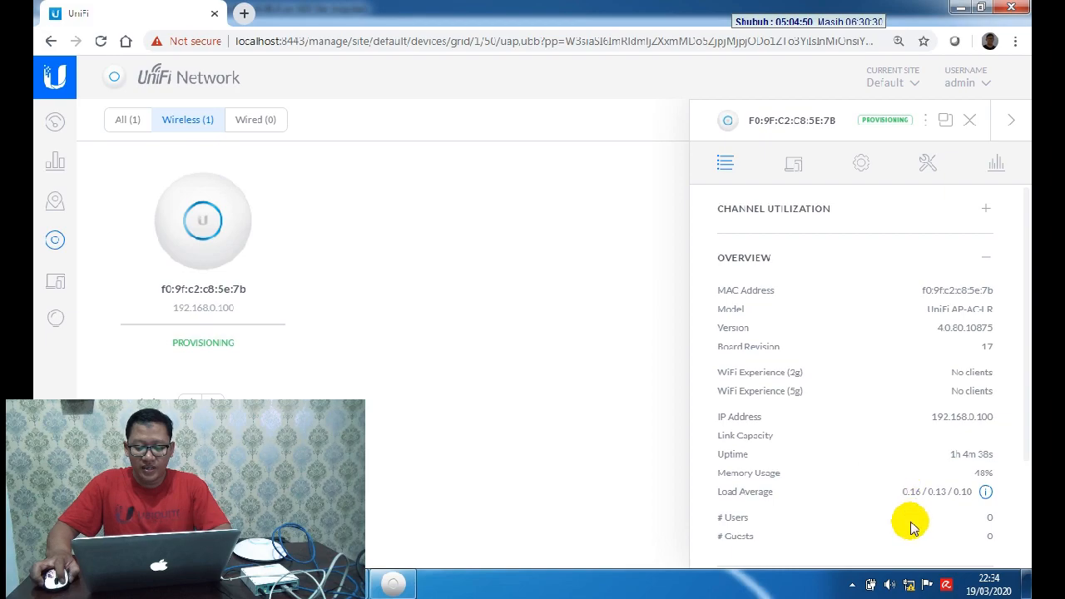
pyautogui.click(910, 584)
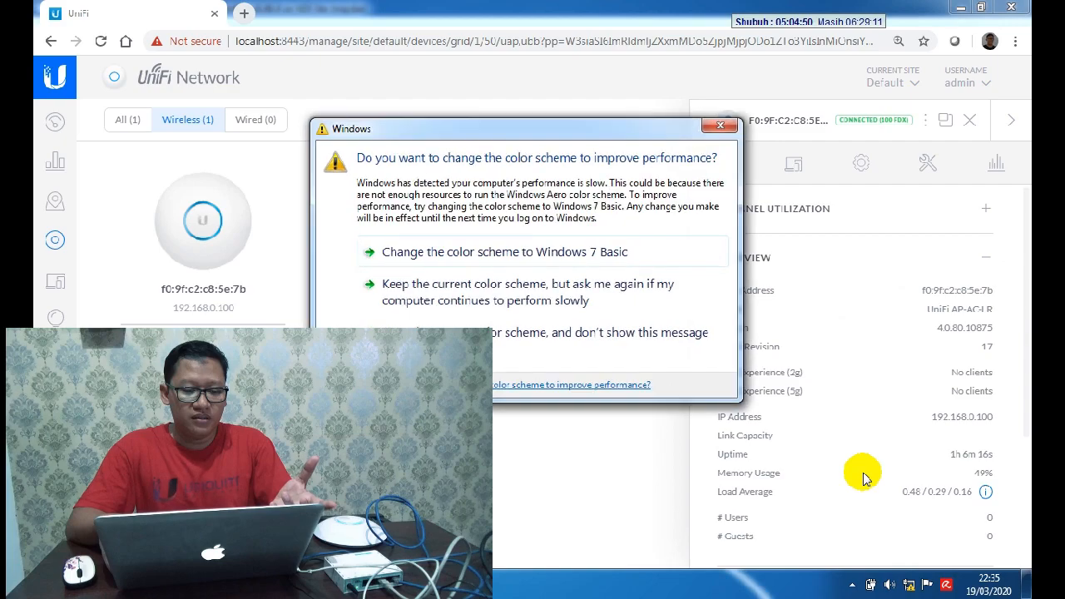
# Step: Keep the current color scheme permanently and list the laptop's wireless networks, now including Unifi@CBT
pyautogui.click(406, 332)
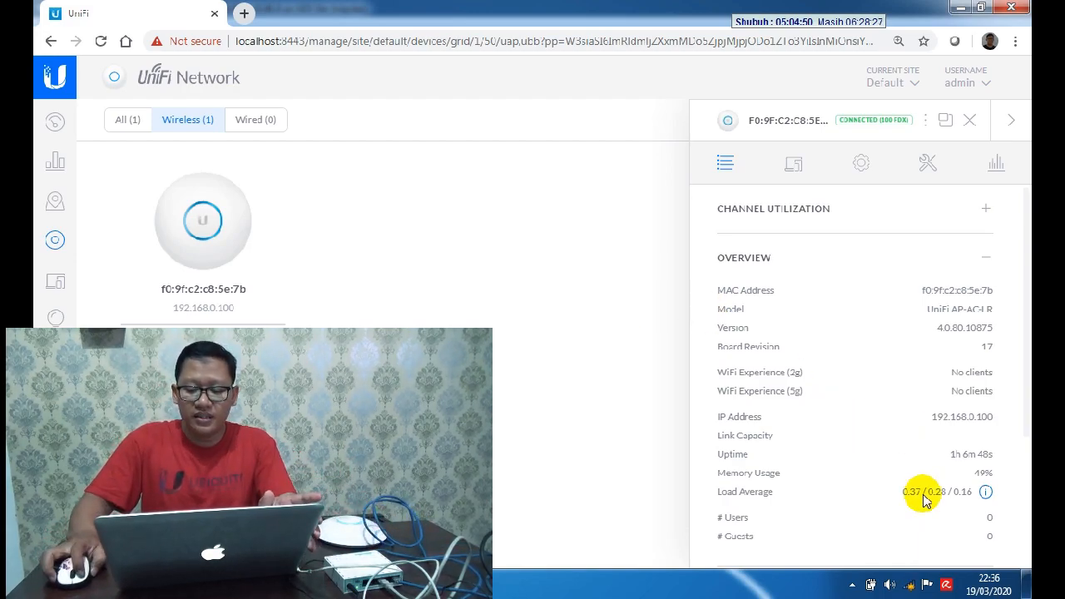
pyautogui.click(908, 584)
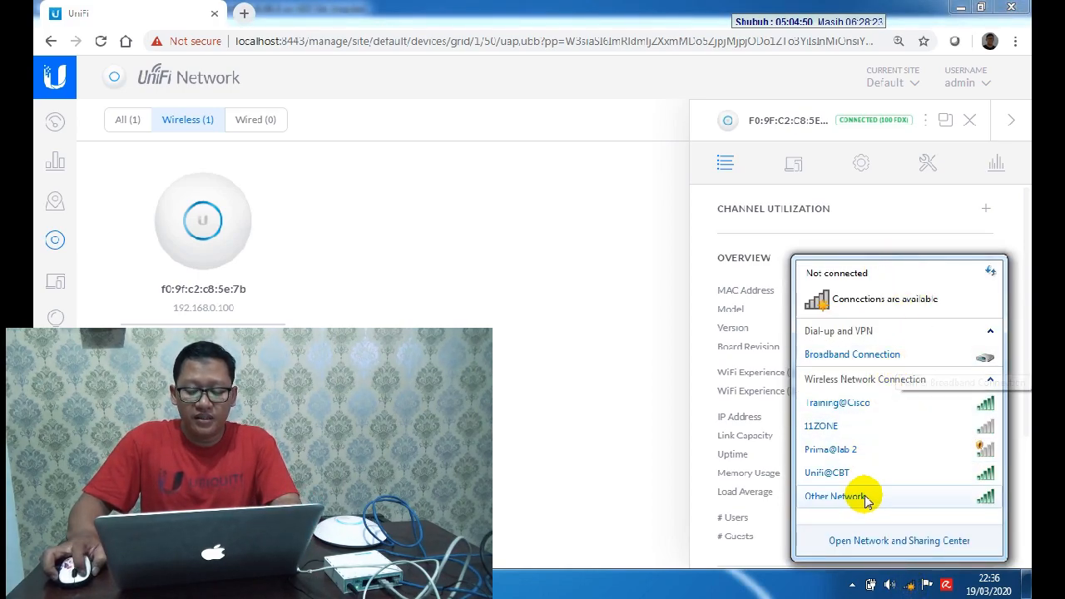
# Step: Join the laptop to Unifi@CBT using its security key and confirm it has Internet access
pyautogui.click(866, 473)
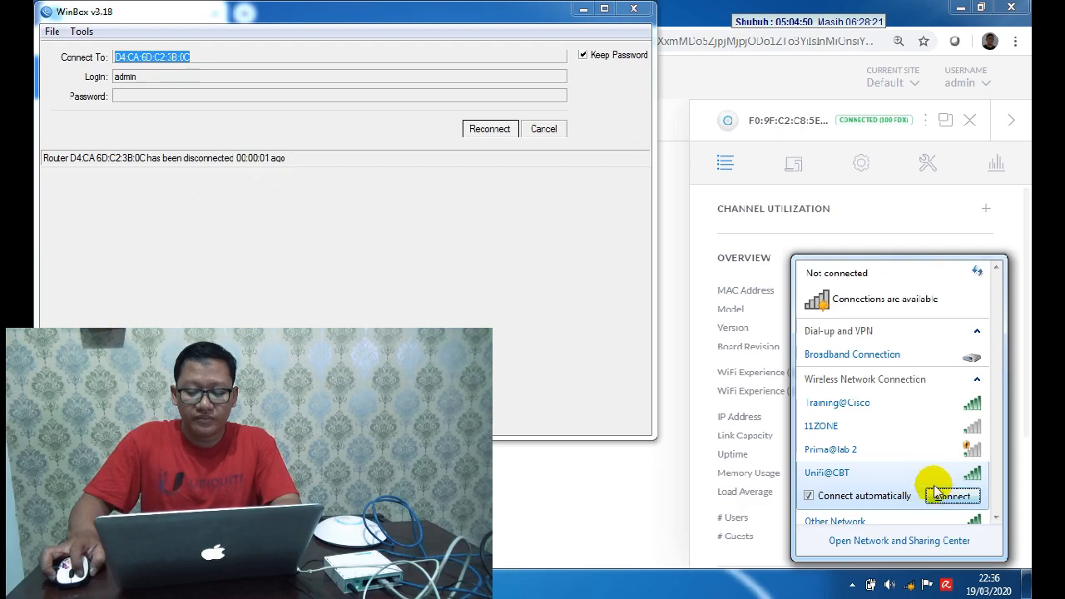
pyautogui.click(948, 497)
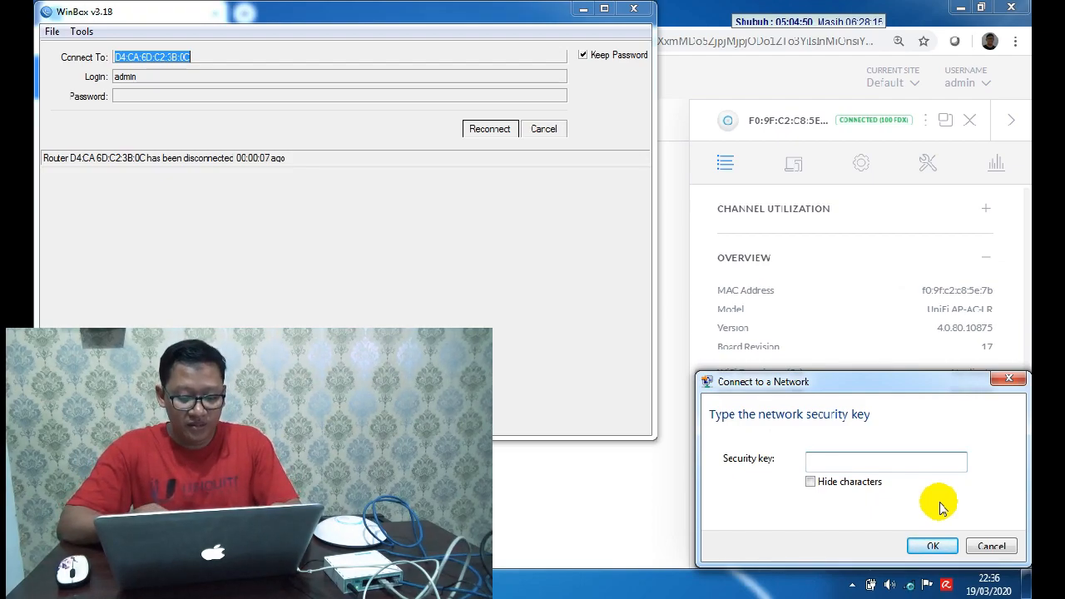
pyautogui.write('12345678')
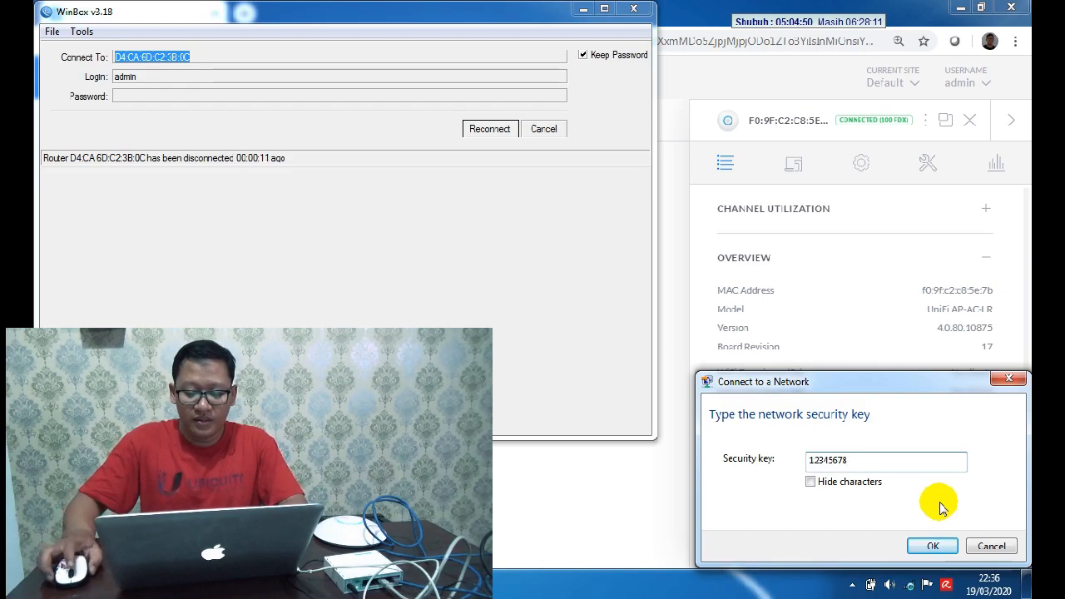
pyautogui.click(933, 545)
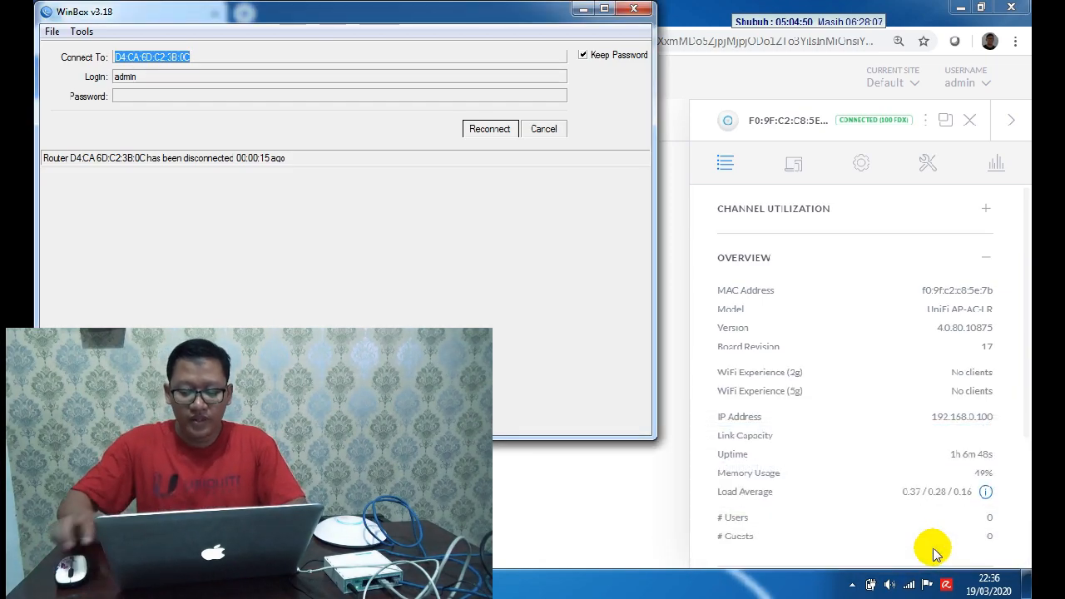
pyautogui.click(909, 586)
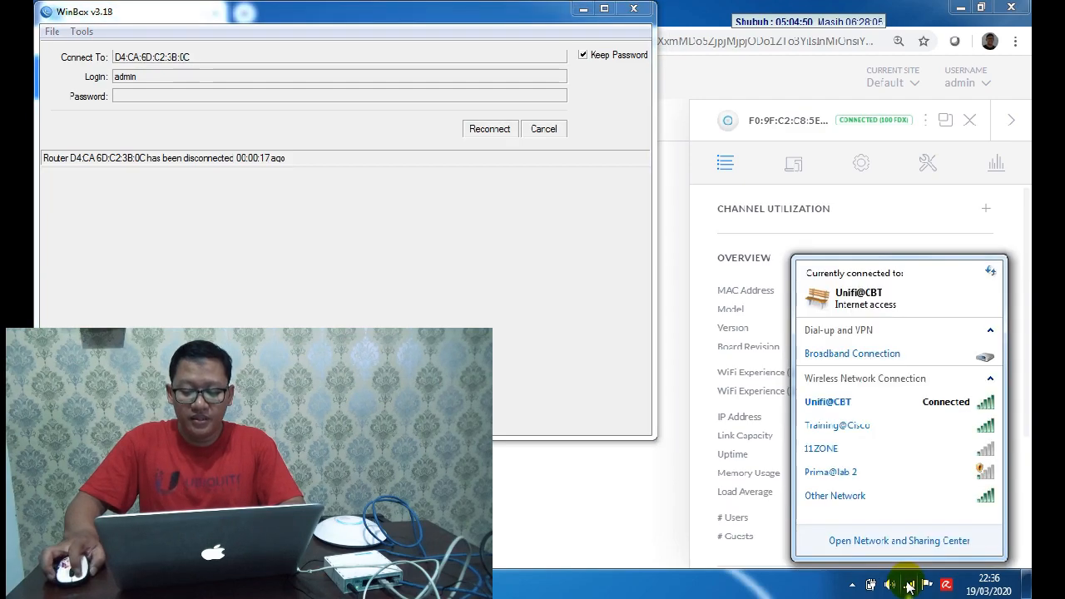
# Step: Open Unifi@CBT connection details showing IPv4 192.168.0.98, mask 255.255.255.0, gateway 192.168.0.254
pyautogui.rightClick(894, 408)
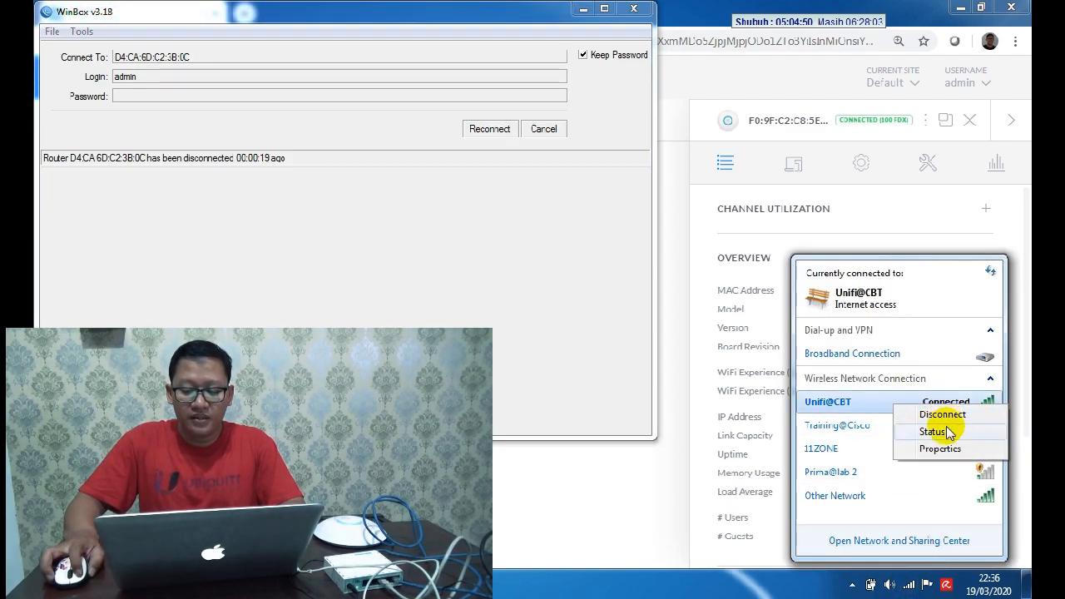
pyautogui.click(932, 431)
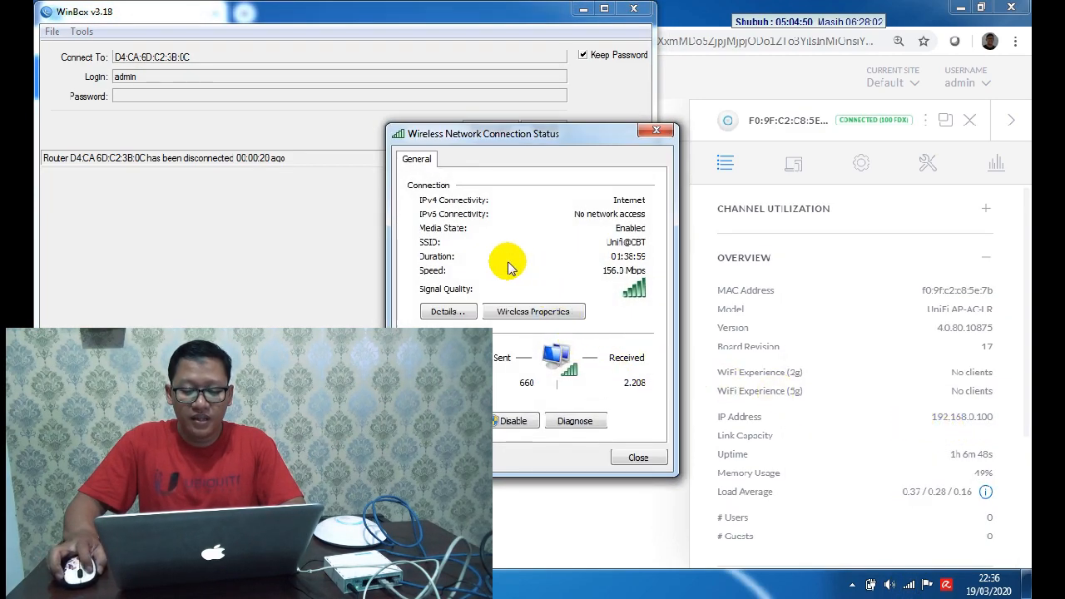
pyautogui.click(446, 310)
pyautogui.click(537, 277)
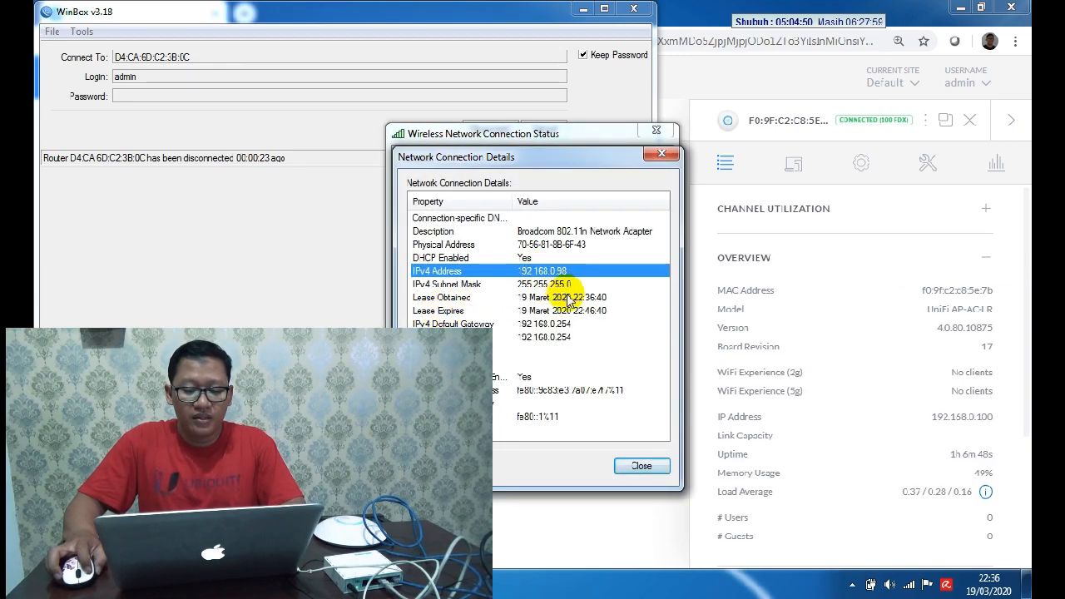